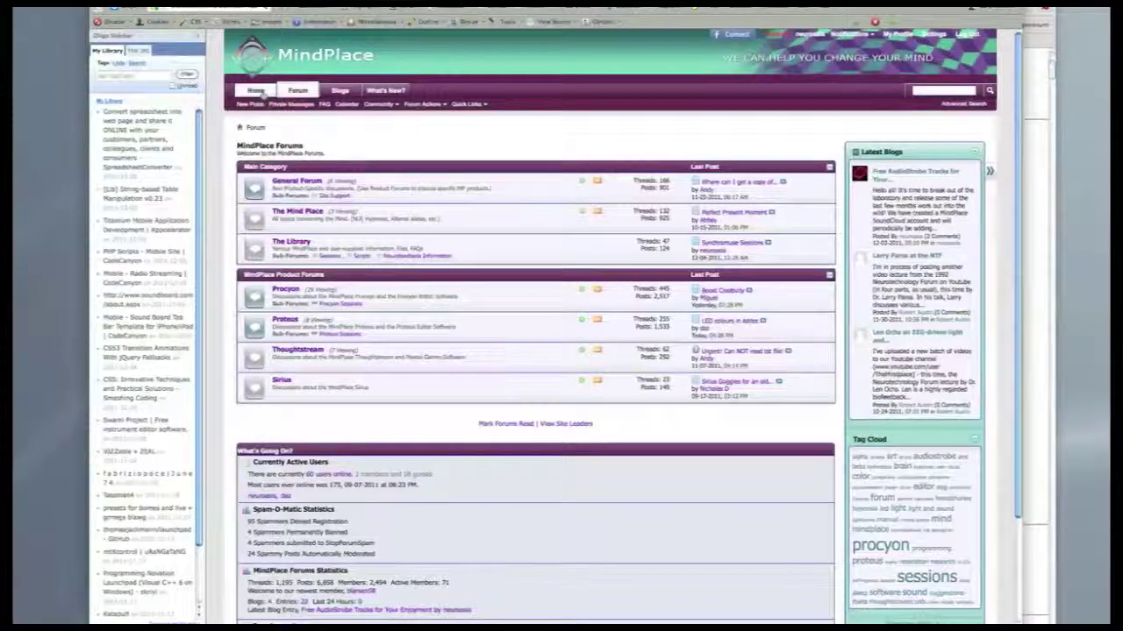
# Step: Go to the Procyon Software page in the Software section of the MindPlace support site
pyautogui.click(255, 91)
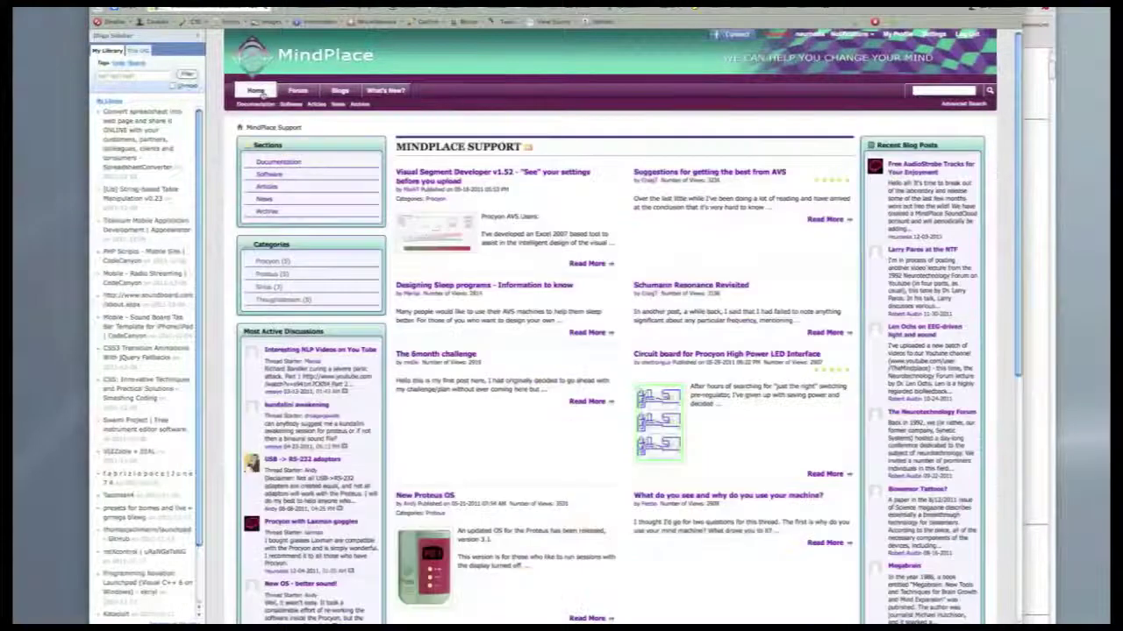
pyautogui.click(272, 175)
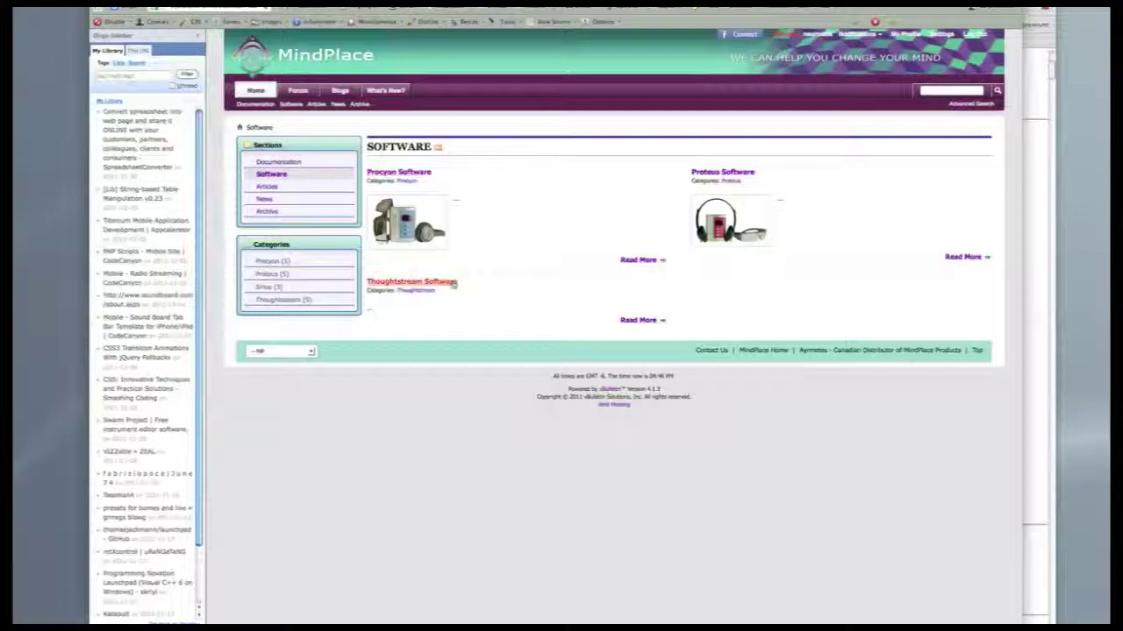
pyautogui.click(503, 186)
# Step: Download the Procyon Driver and the Procyon Editor archive ProcyonEditorOS_2_3_00.zip, saving both files
pyautogui.scroll(-1, 503, 186)
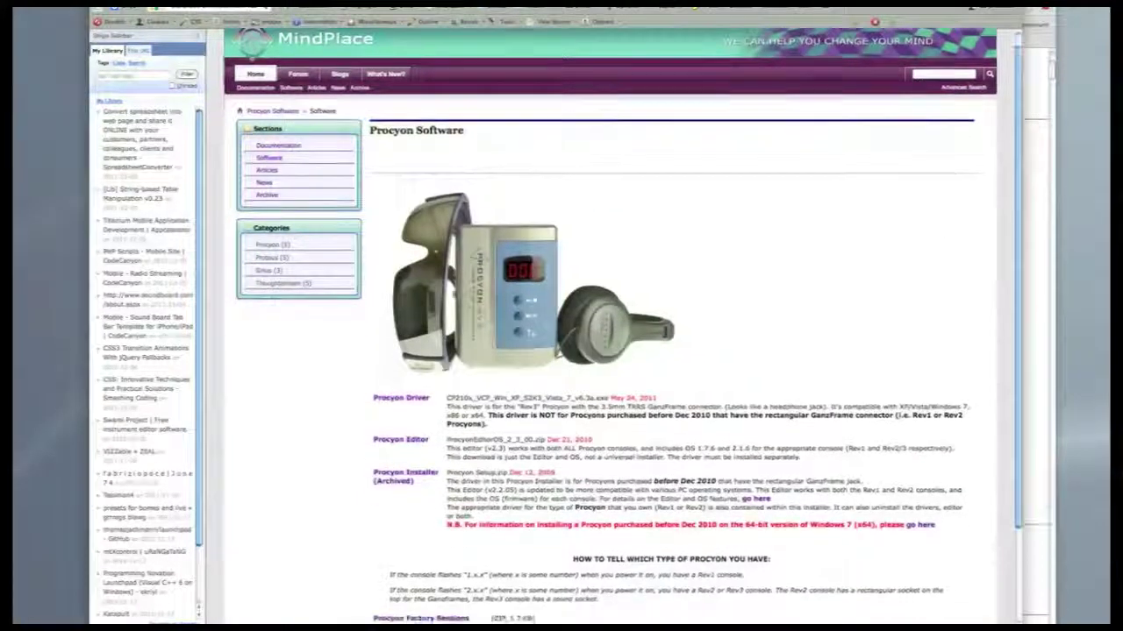
pyautogui.scroll(-3, 408, 283)
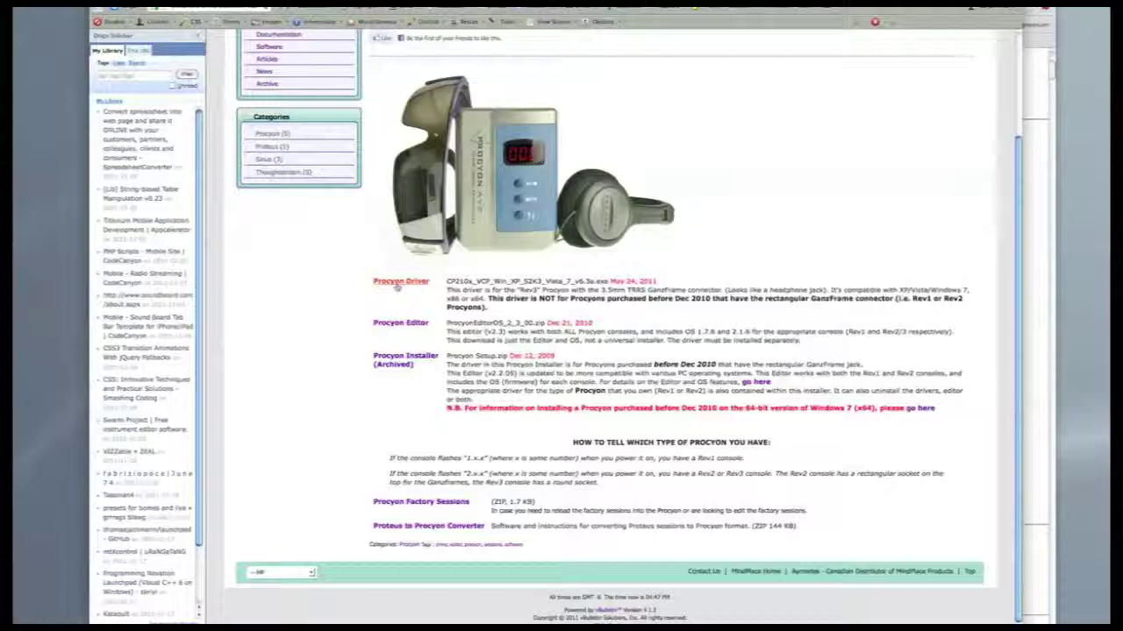
pyautogui.click(397, 286)
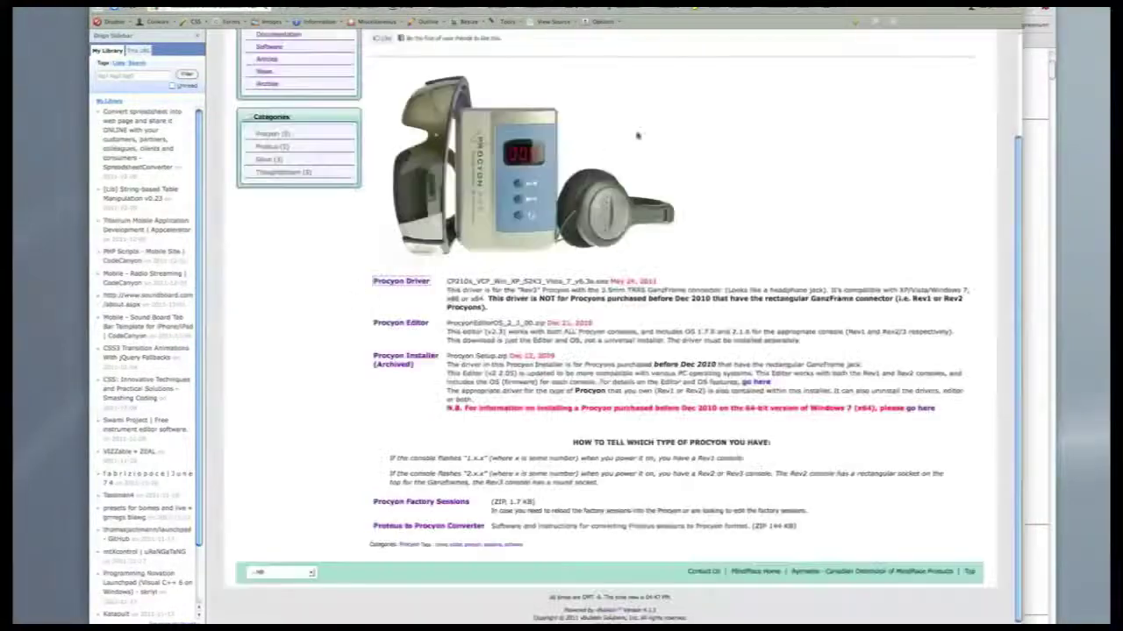
pyautogui.click(297, 466)
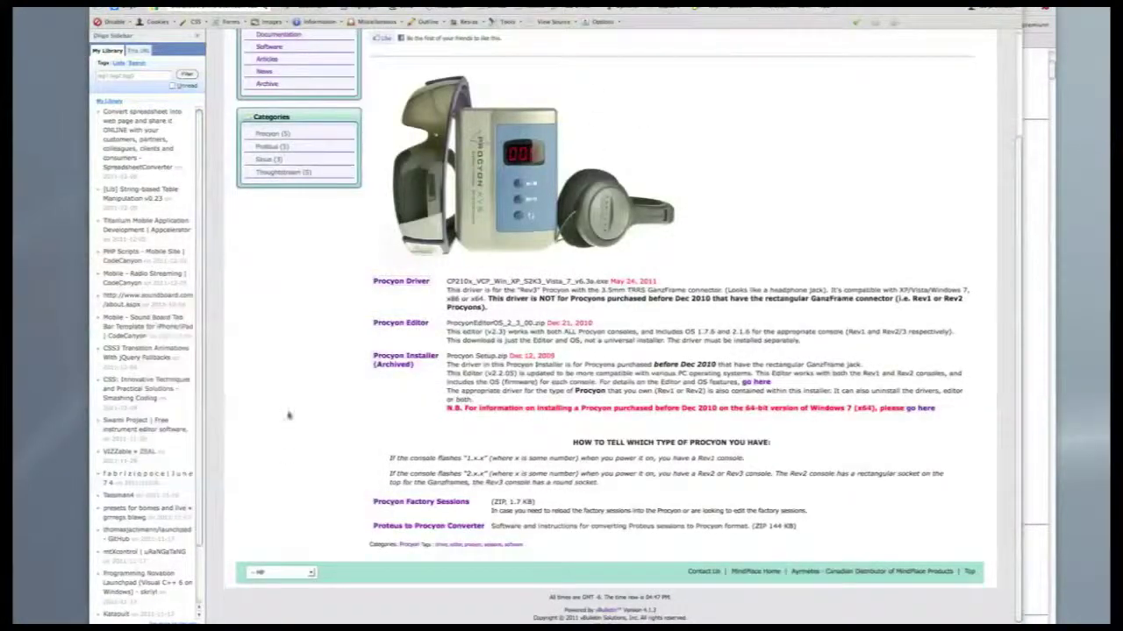
pyautogui.click(393, 324)
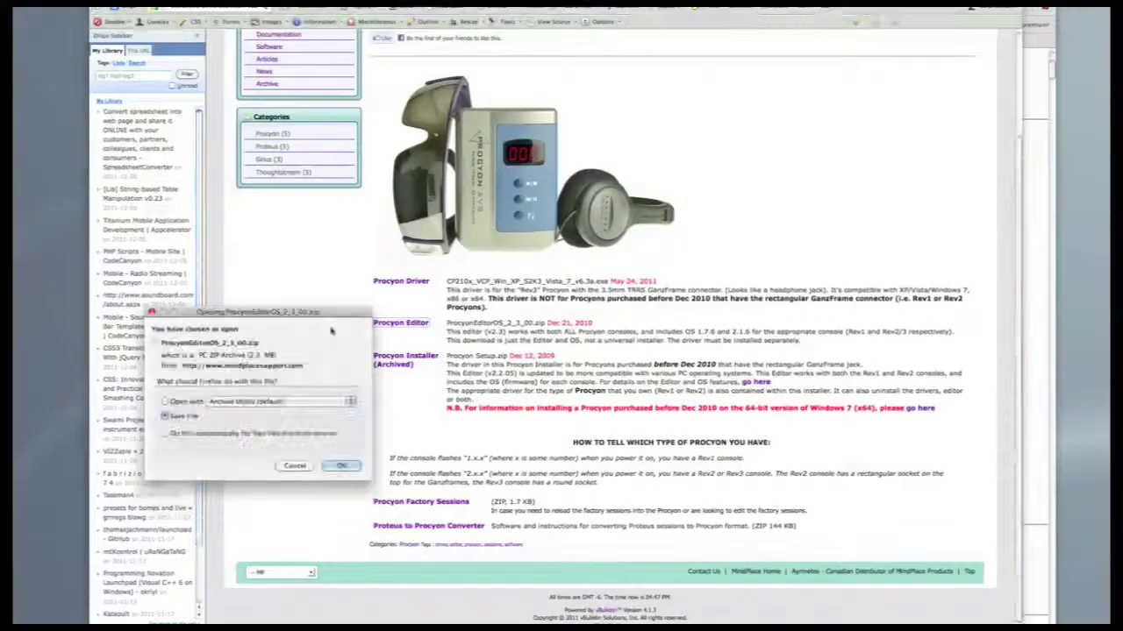
pyautogui.click(333, 467)
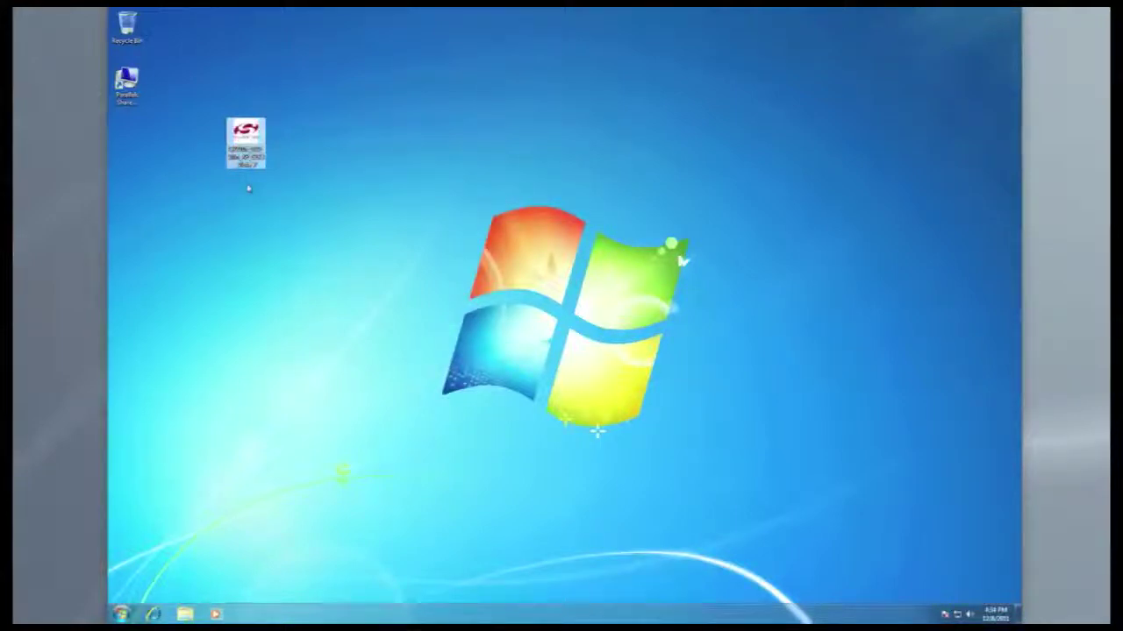
# Step: Run the CP210x VCP driver setup from the desktop, accepting the license agreement and keeping the default destination folder
pyautogui.click(248, 188)
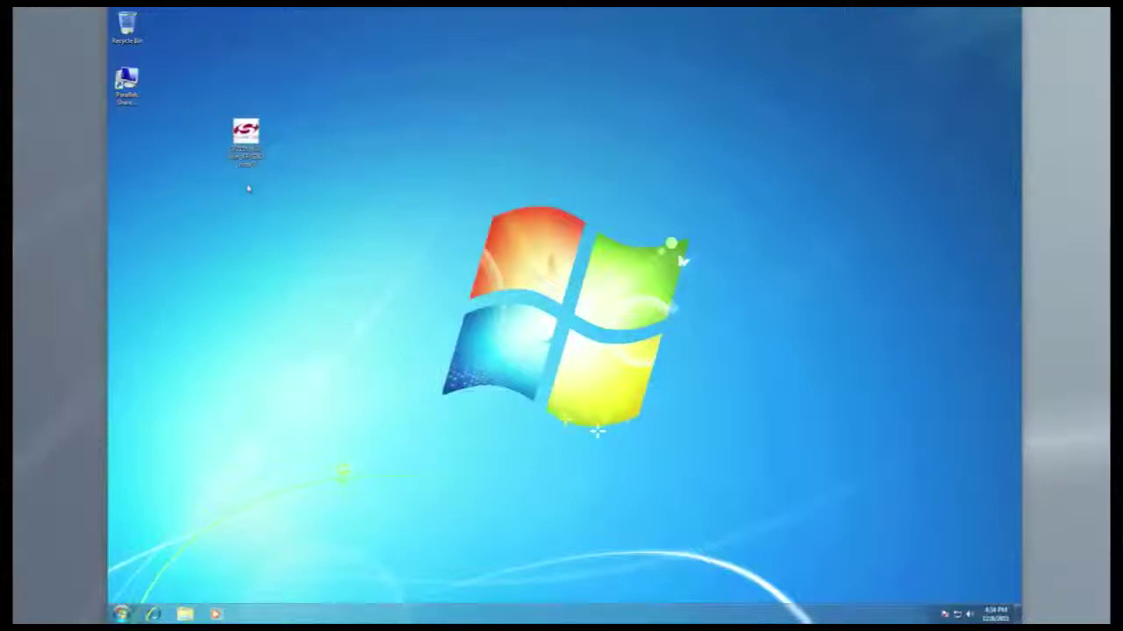
pyautogui.click(250, 137)
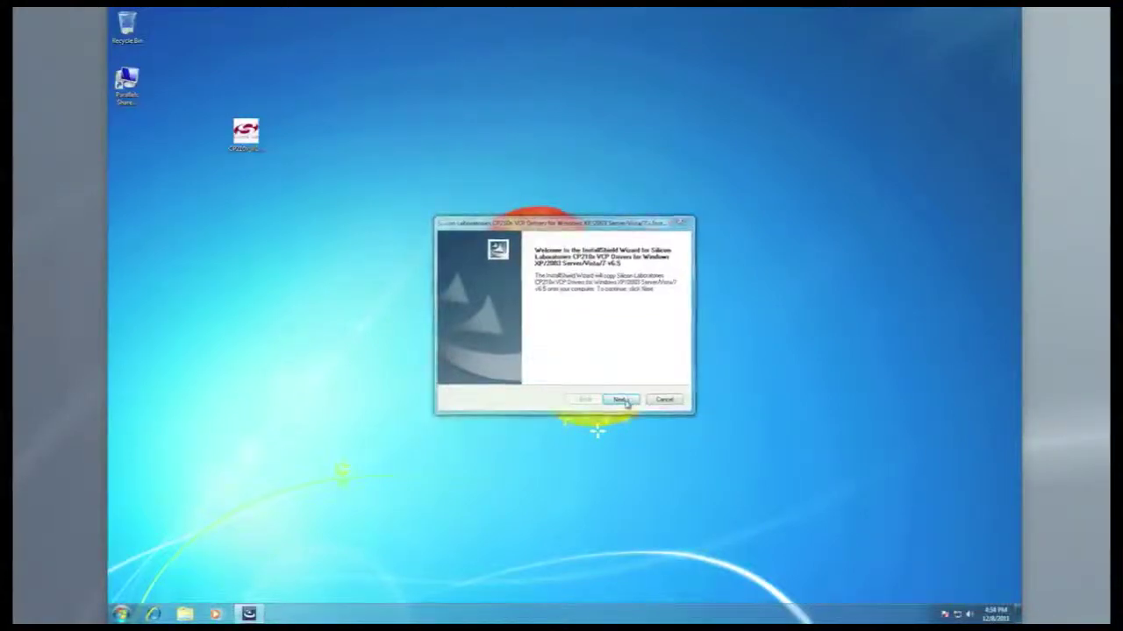
pyautogui.click(625, 400)
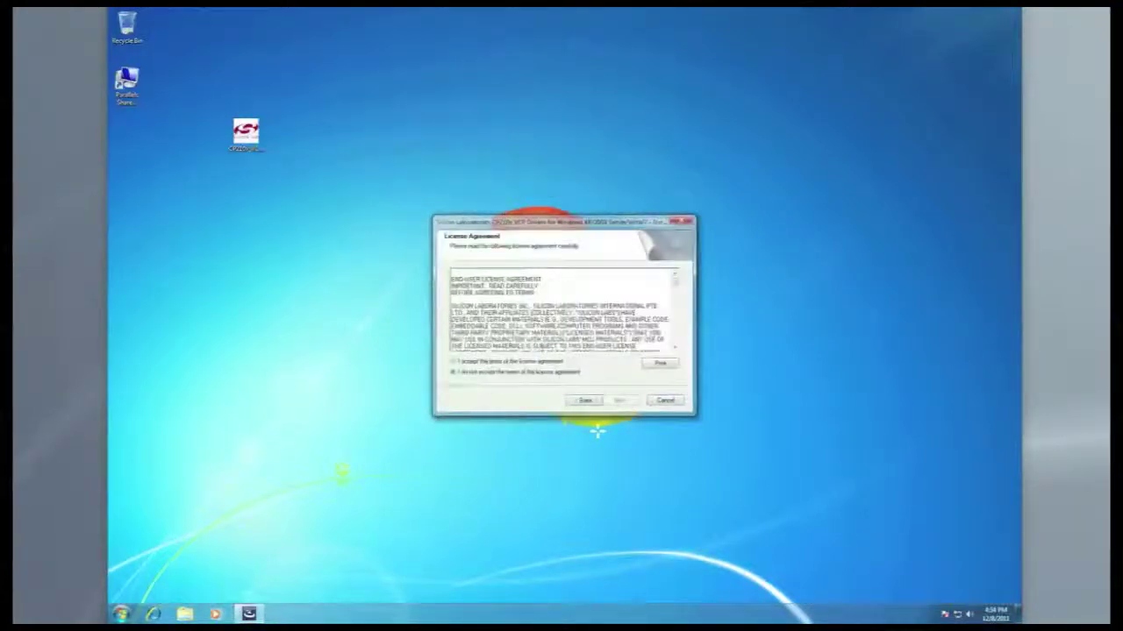
pyautogui.click(484, 363)
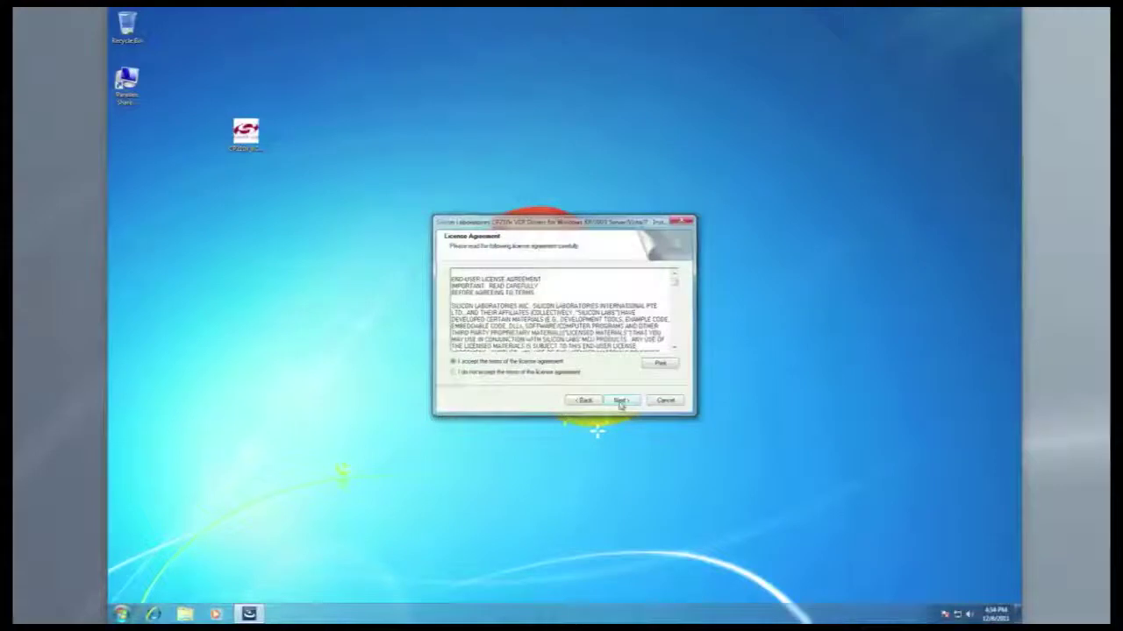
pyautogui.click(620, 401)
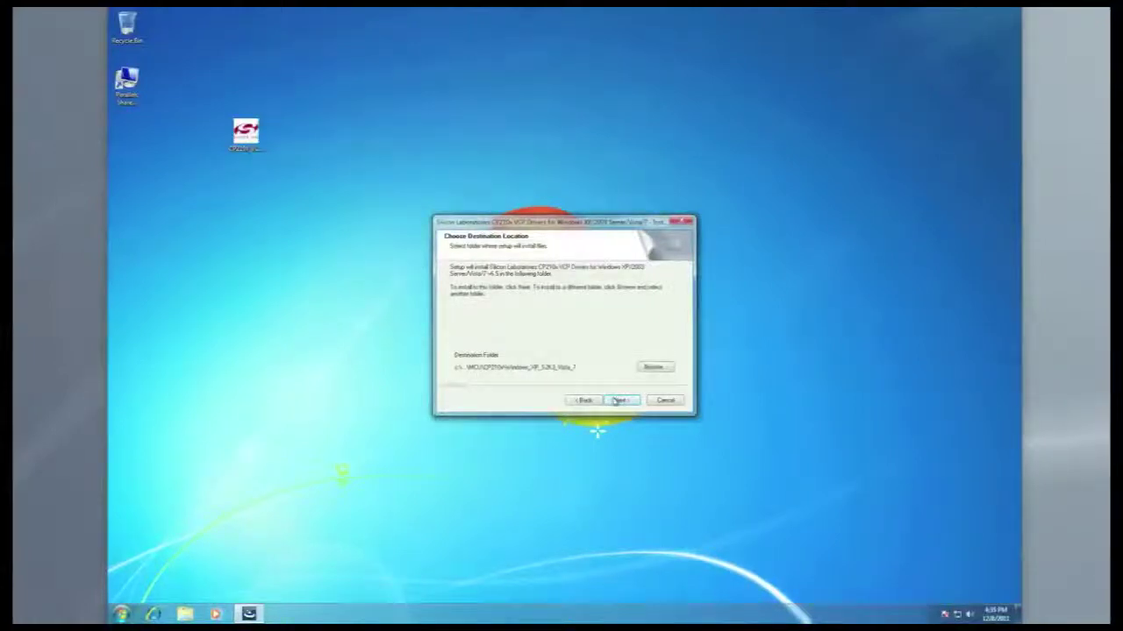
pyautogui.click(616, 400)
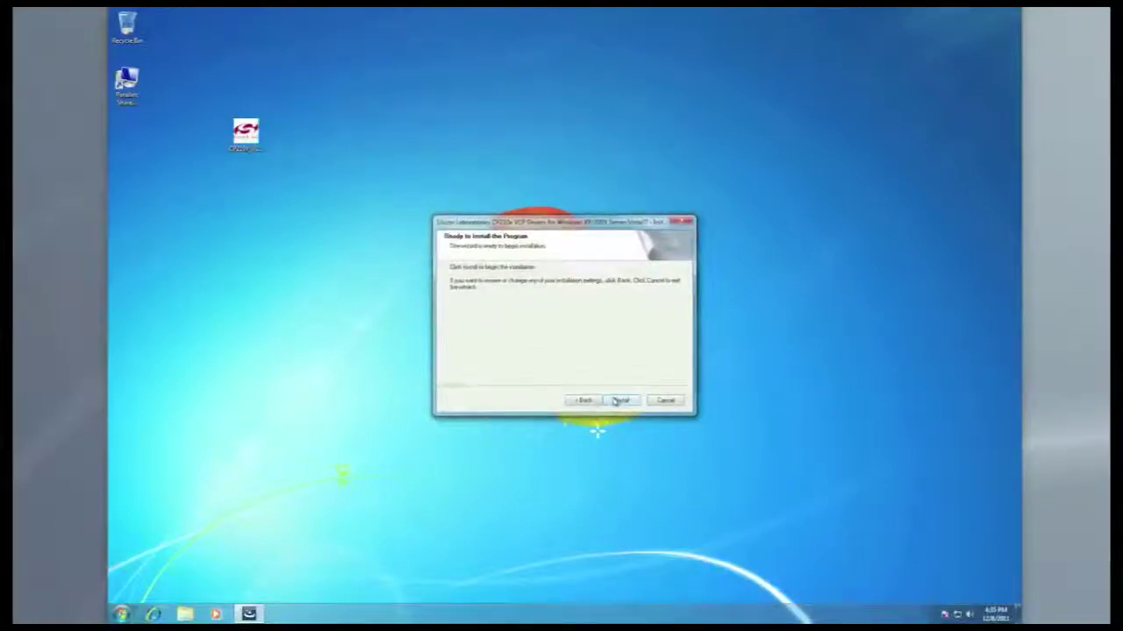
pyautogui.click(617, 399)
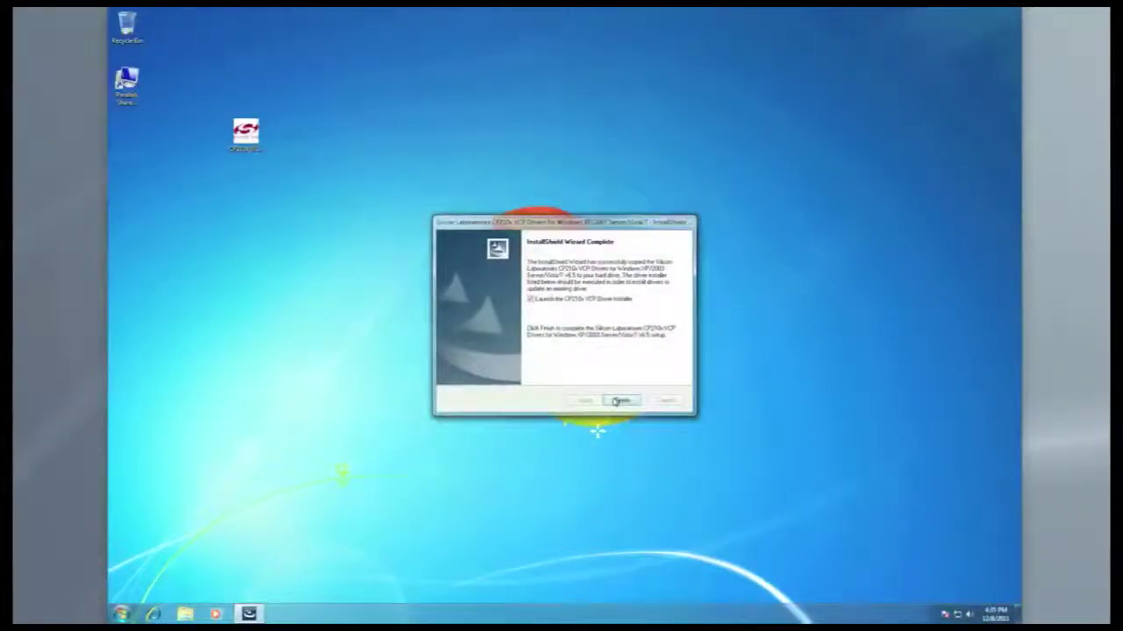
# Step: Finish the setup wizard with the driver installer launched and install the Silicon Laboratories CP210x USB to UART Bridge driver
pyautogui.click(618, 401)
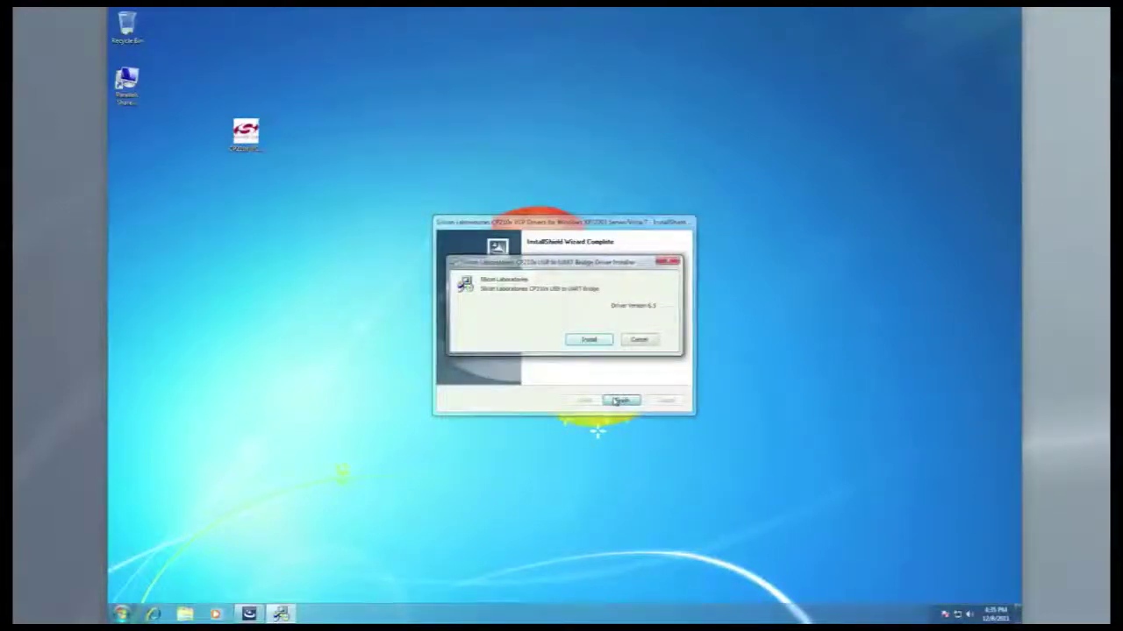
pyautogui.click(585, 341)
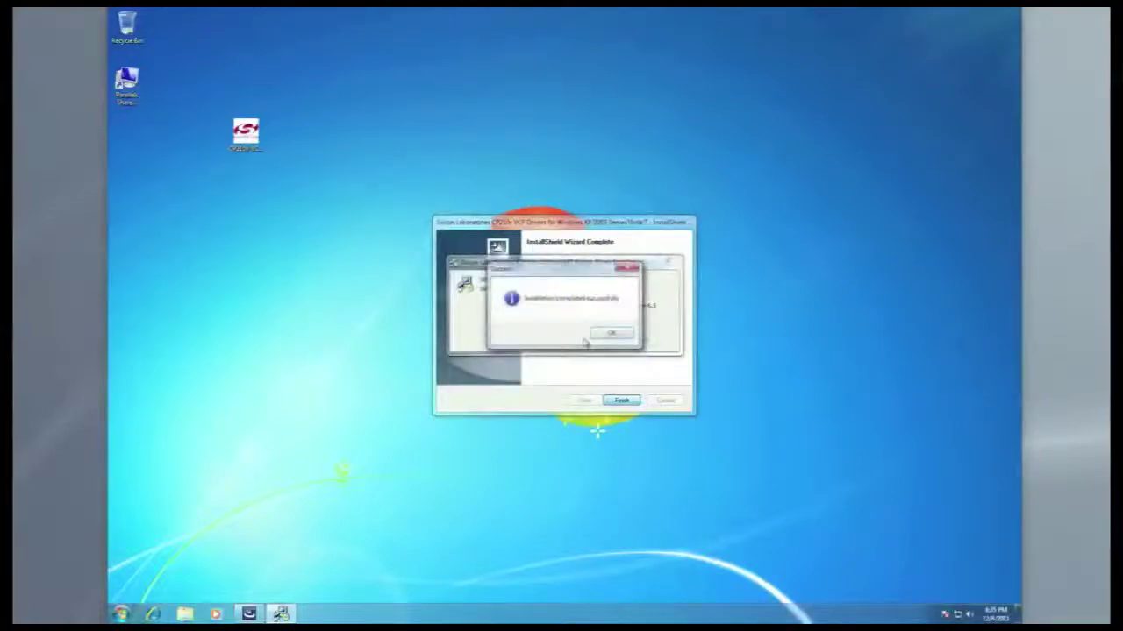
pyautogui.click(613, 339)
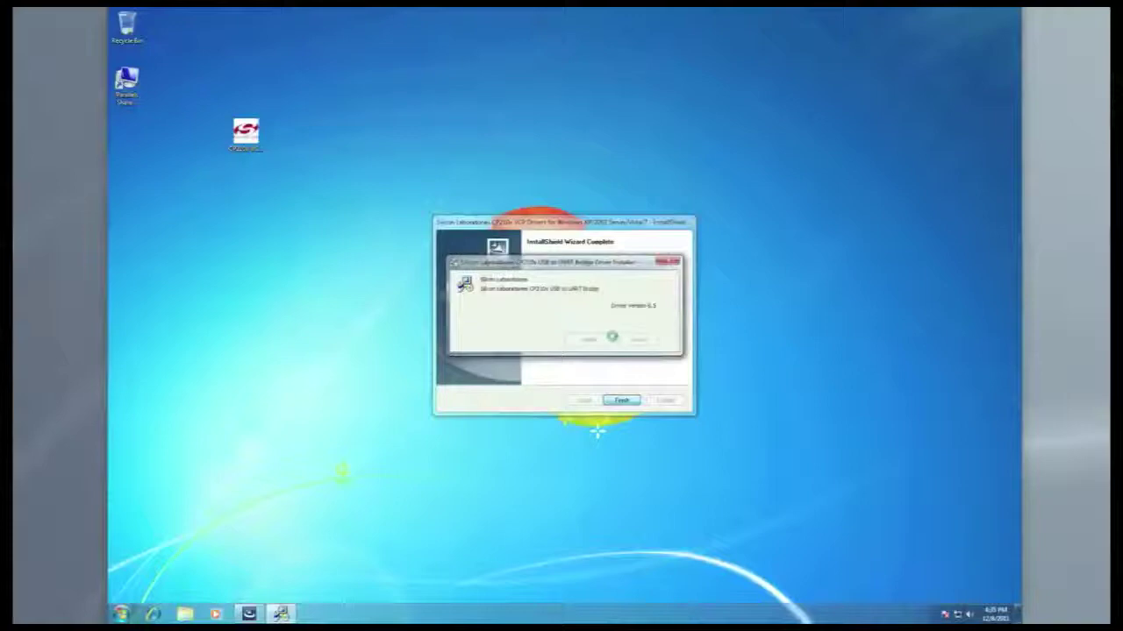
pyautogui.click(611, 337)
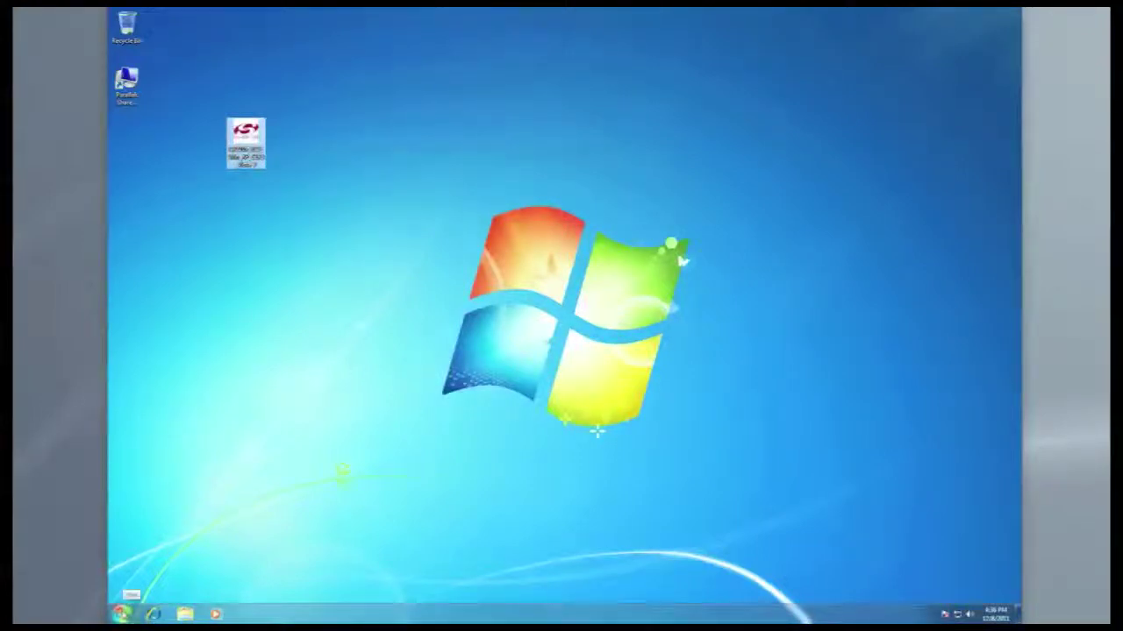
# Step: Open Device Manager from the Hardware and Sound category of the Control Panel
pyautogui.click(216, 527)
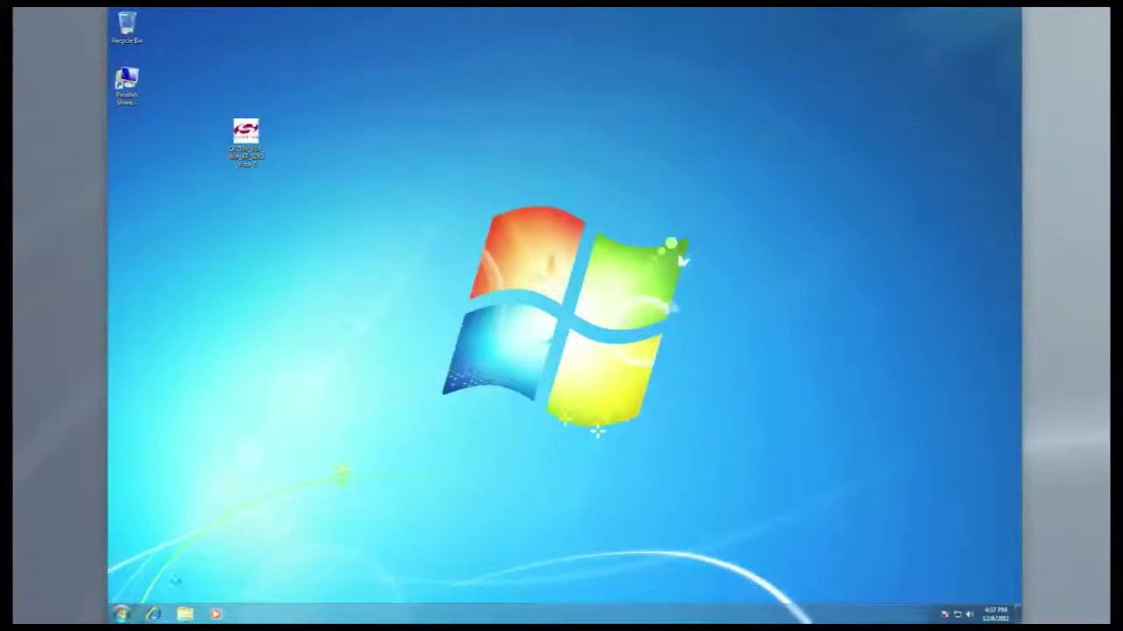
pyautogui.click(122, 614)
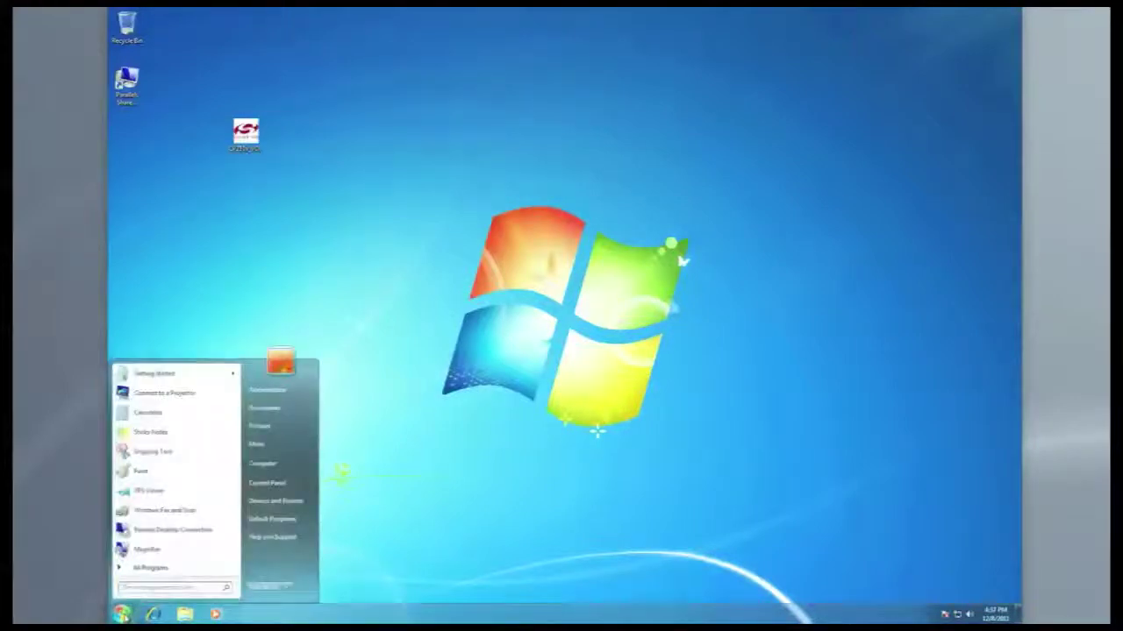
pyautogui.click(270, 484)
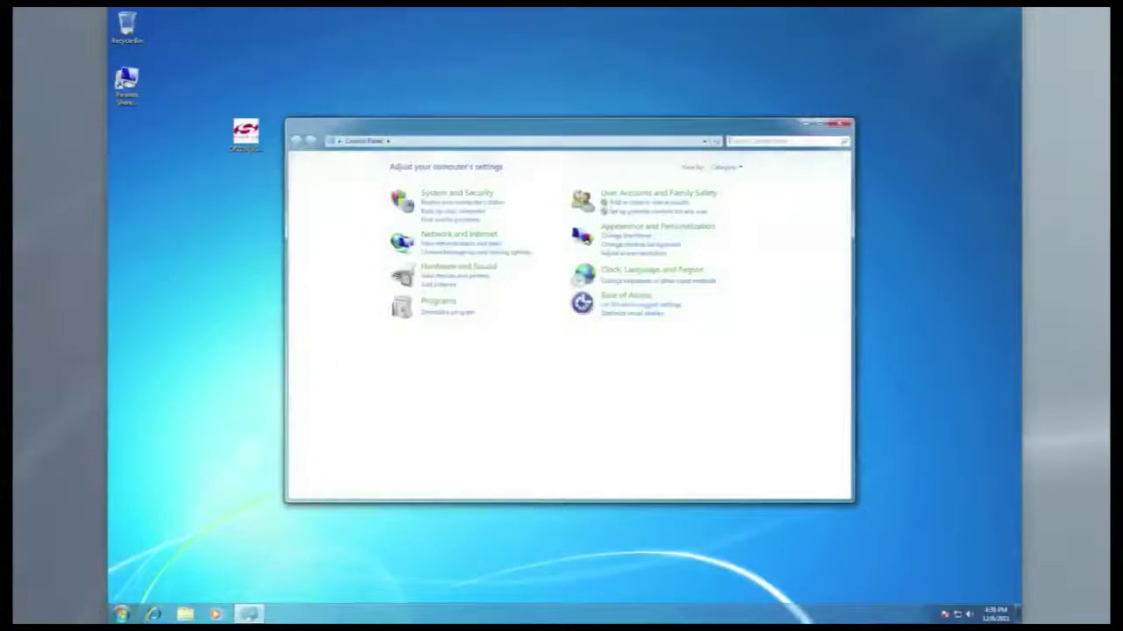
pyautogui.click(448, 270)
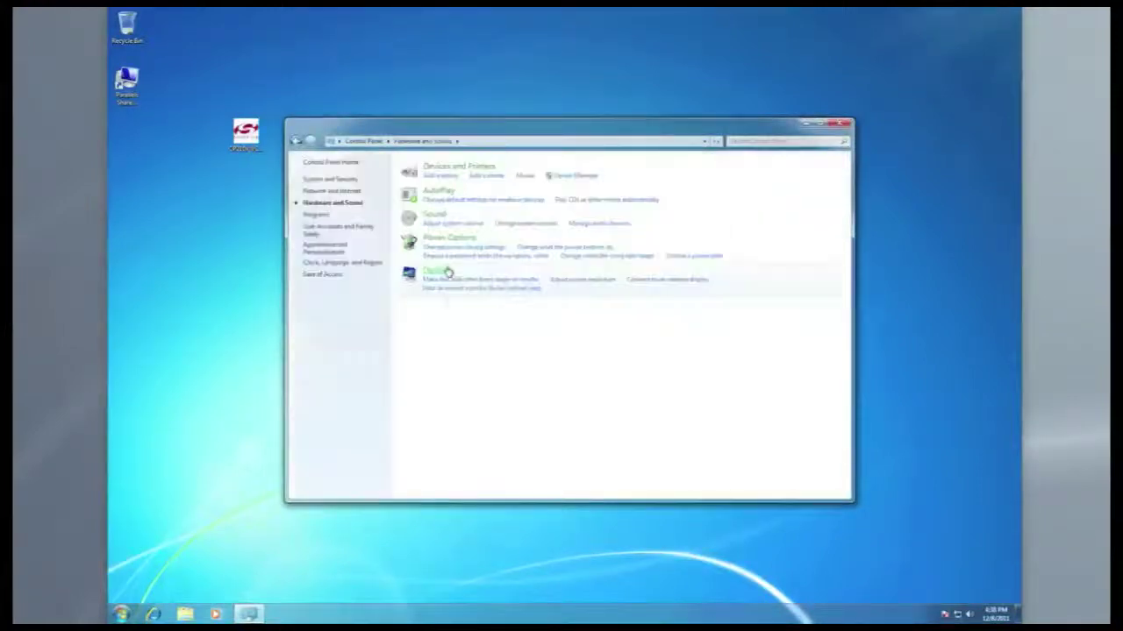
pyautogui.click(576, 176)
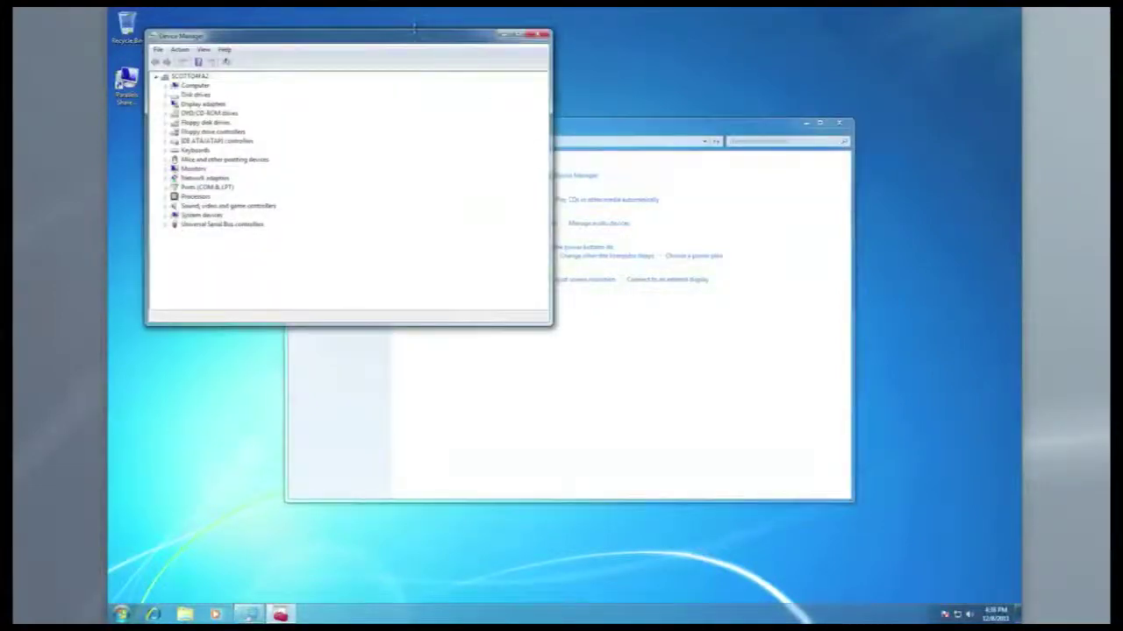
# Step: Expand Ports (COM & LPT) in Device Manager and open the properties of the Silicon Labs CP210x USB to UART Bridge
pyautogui.moveTo(415, 29); pyautogui.dragTo(704, 240)
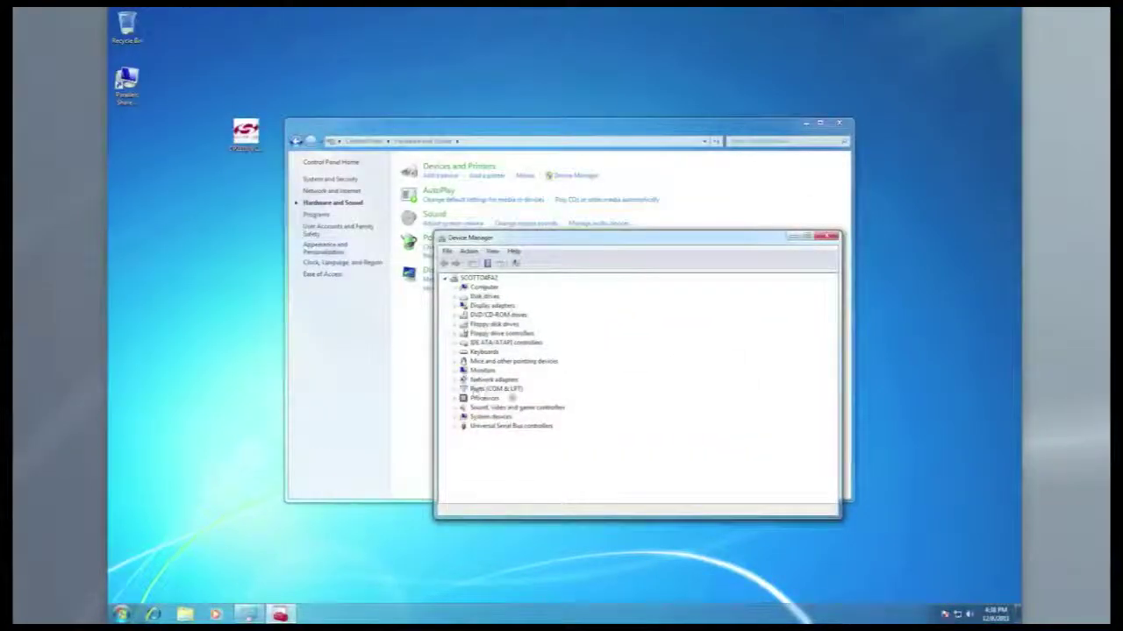
pyautogui.click(456, 391)
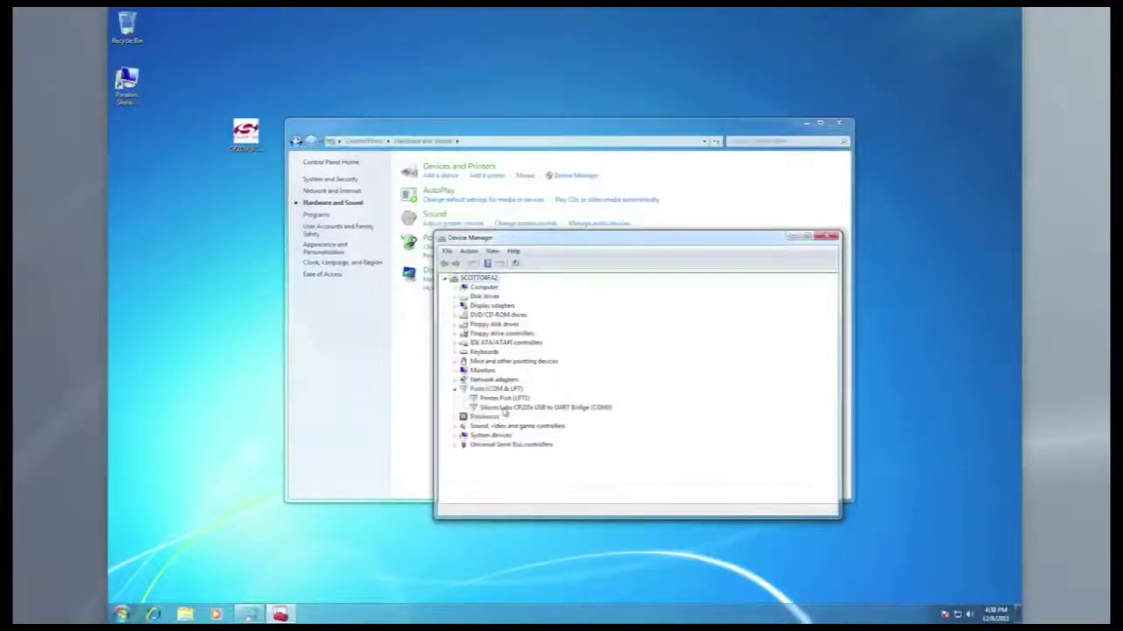
pyautogui.click(505, 408)
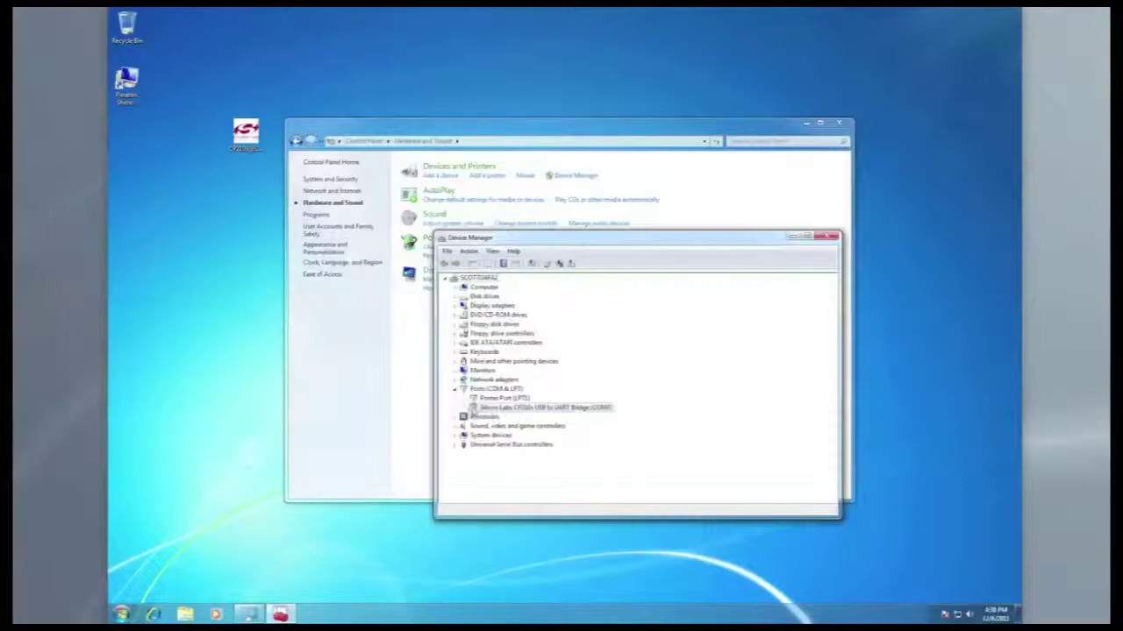
pyautogui.rightClick(536, 412)
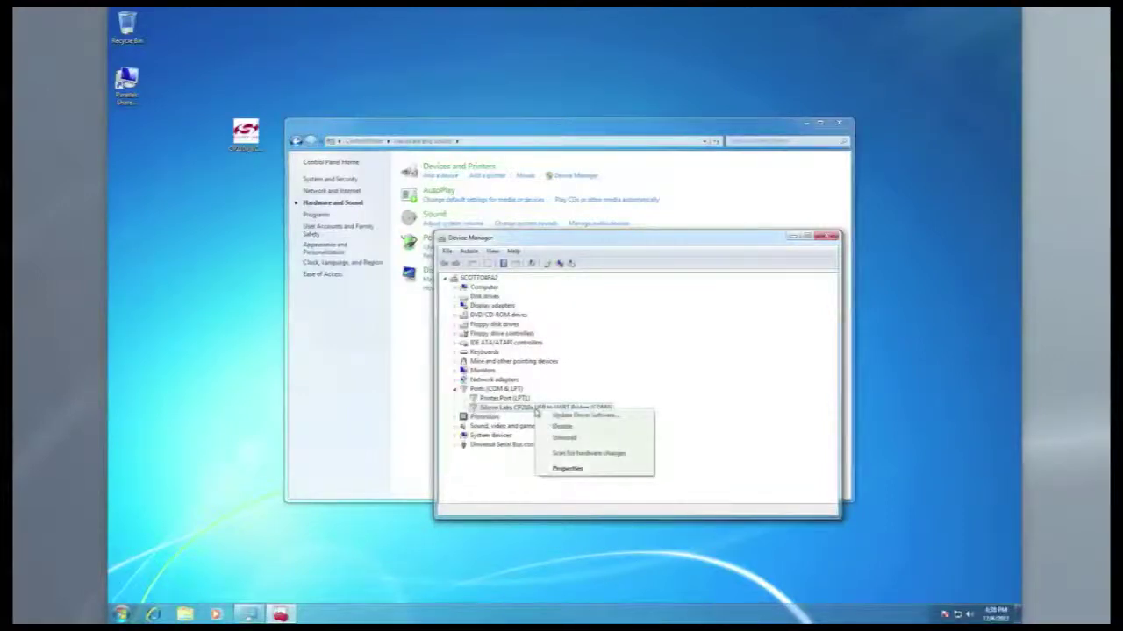
pyautogui.click(555, 470)
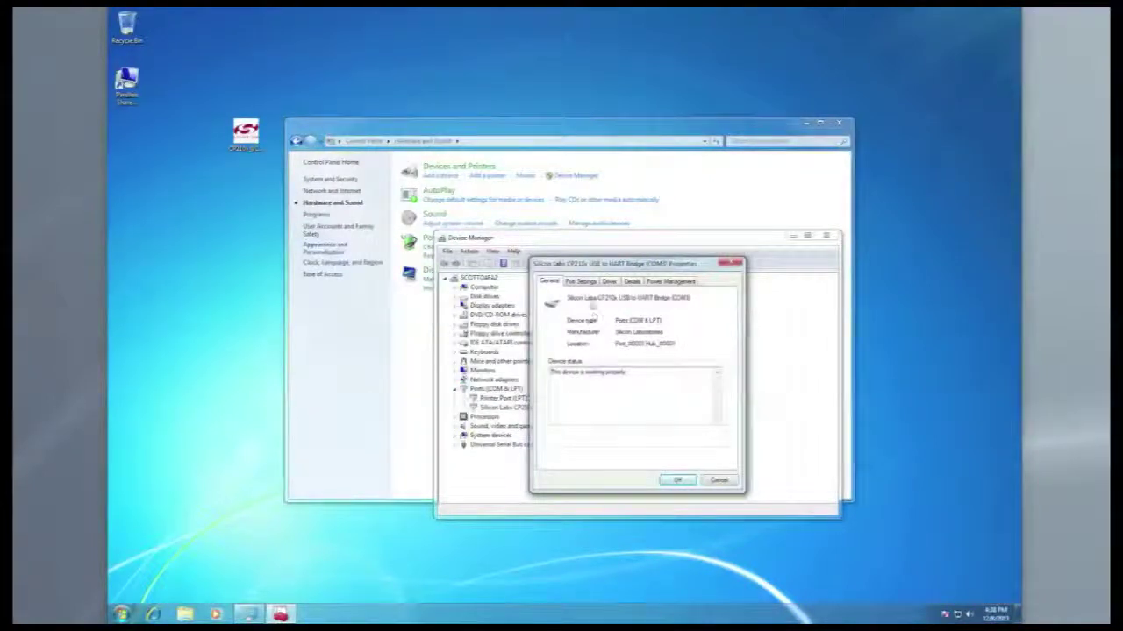
# Step: Check the bridge's port settings, driver details and advanced COM port number, then close its properties
pyautogui.click(581, 282)
pyautogui.click(677, 481)
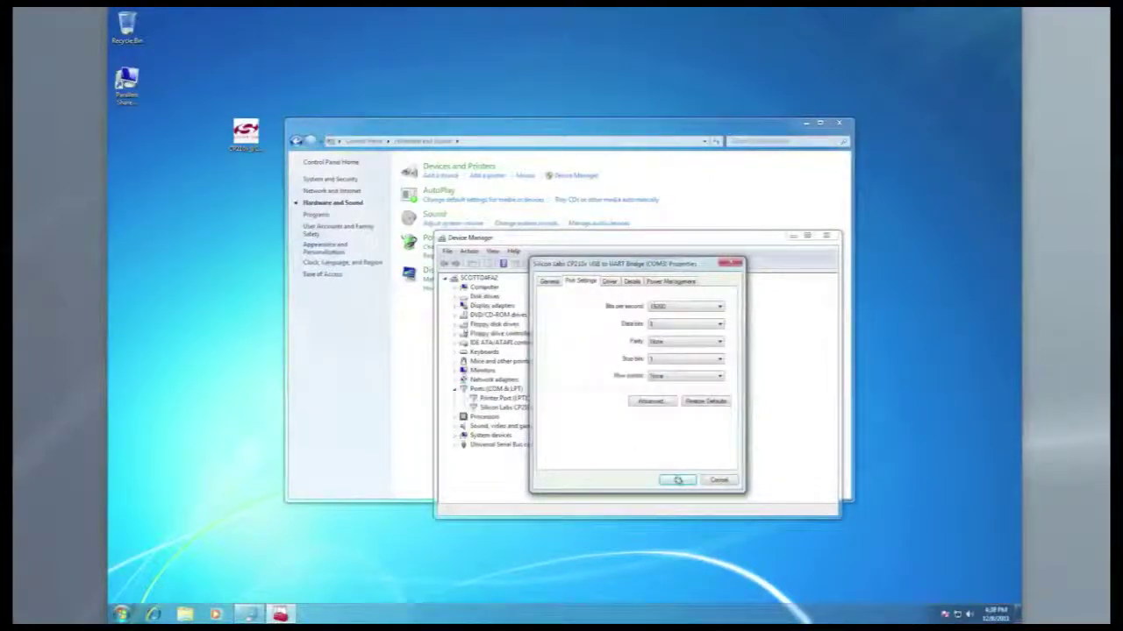
pyautogui.click(610, 282)
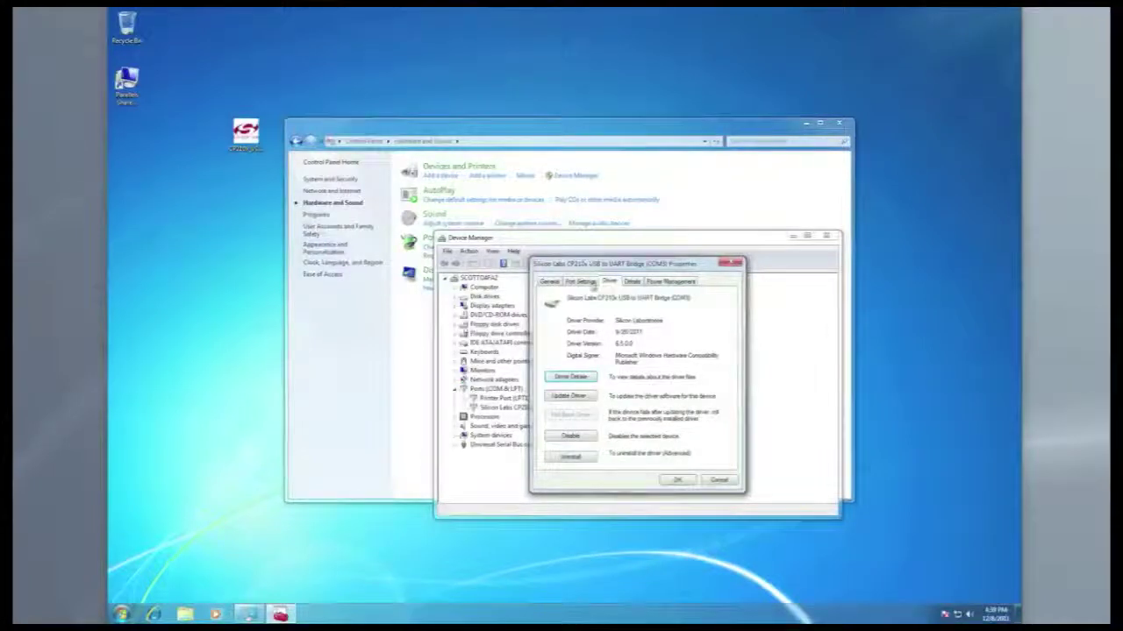
pyautogui.click(584, 281)
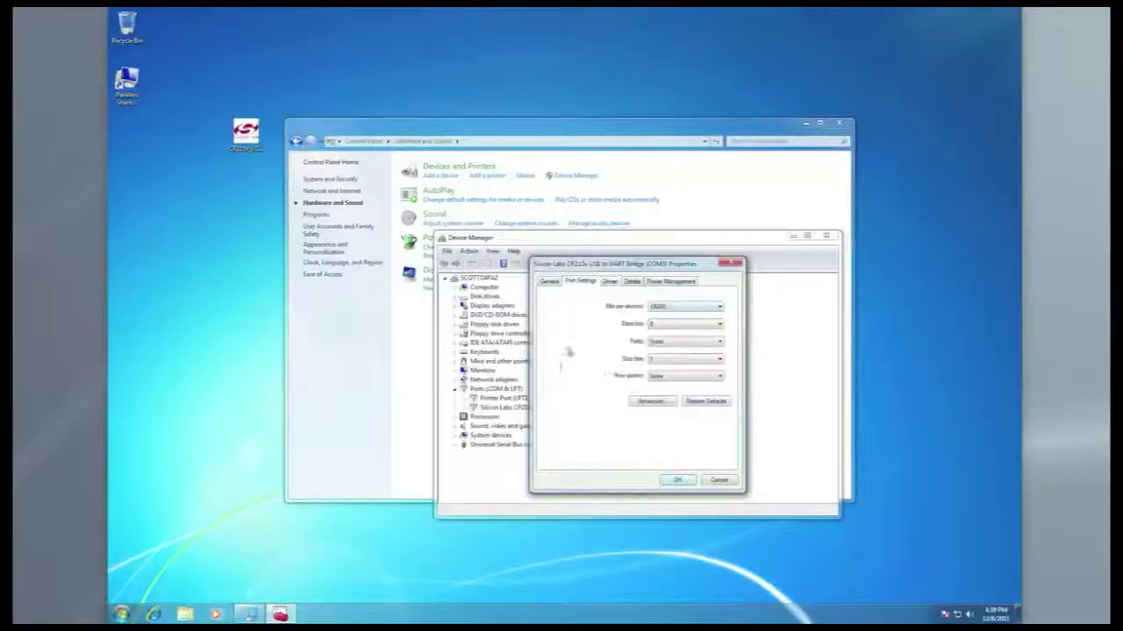
pyautogui.click(652, 402)
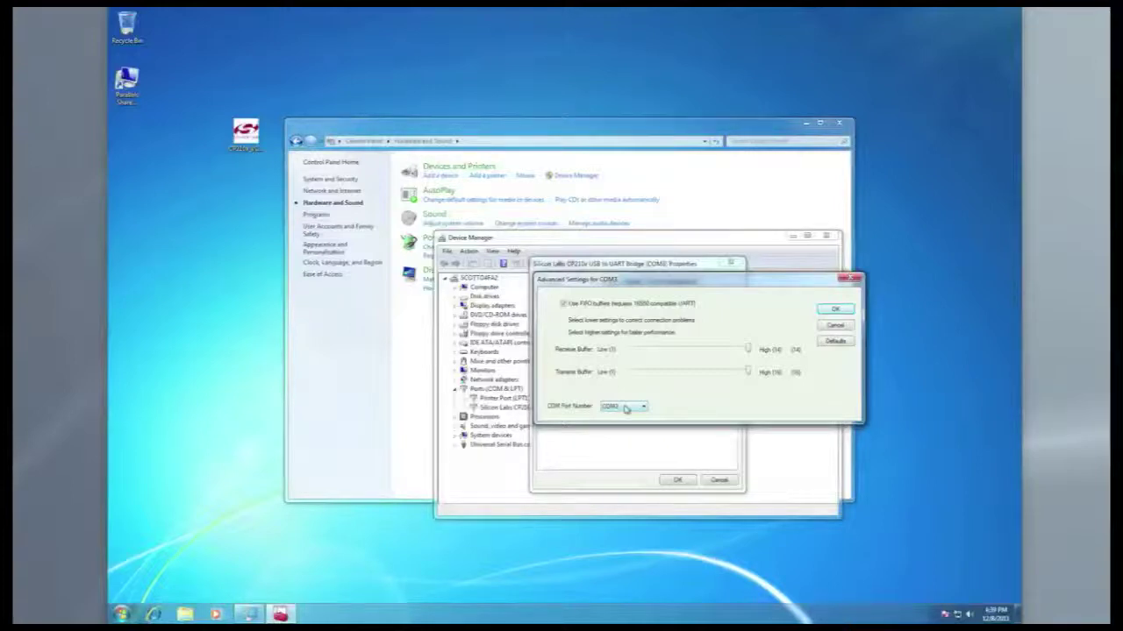
pyautogui.click(835, 311)
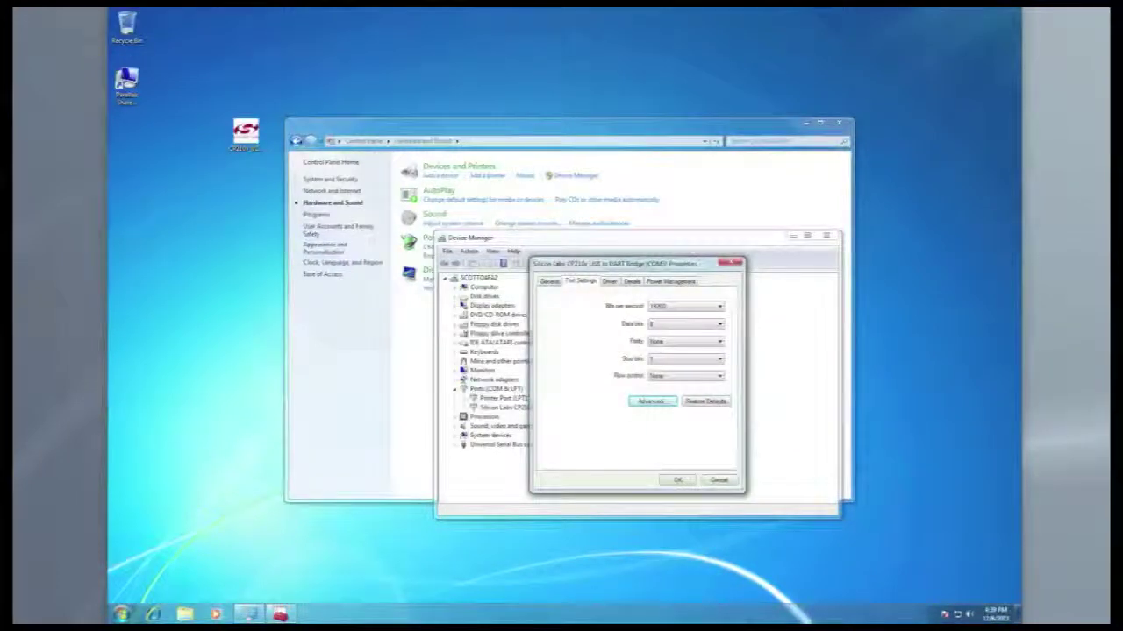
pyautogui.click(678, 482)
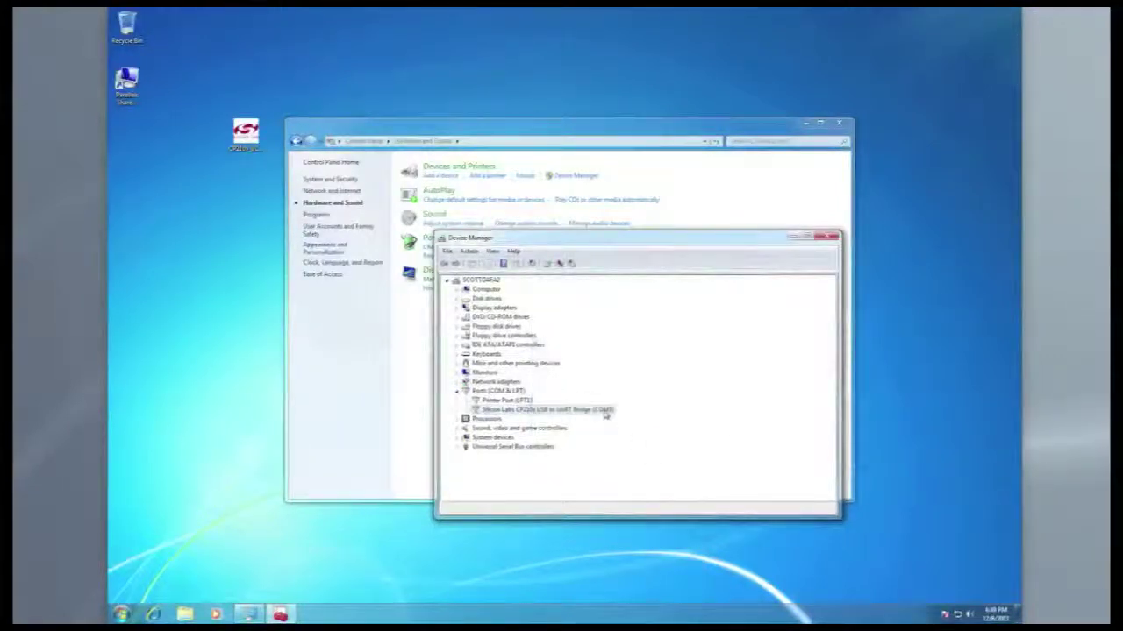
# Step: Close Device Manager and the Control Panel's Hardware and Sound window
pyautogui.click(831, 237)
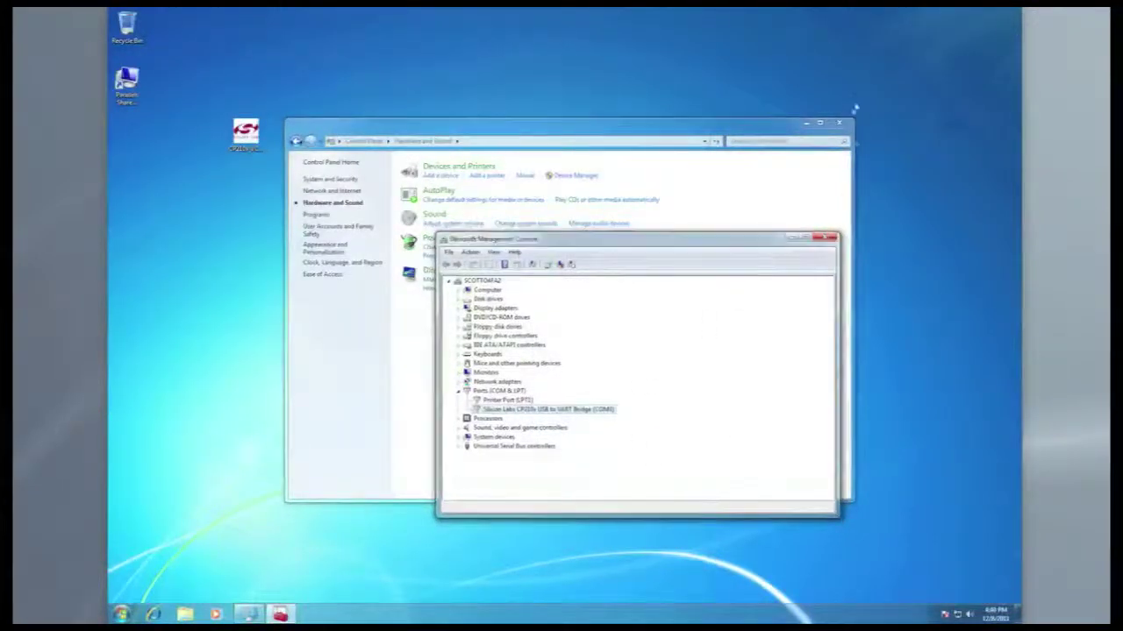
pyautogui.click(842, 124)
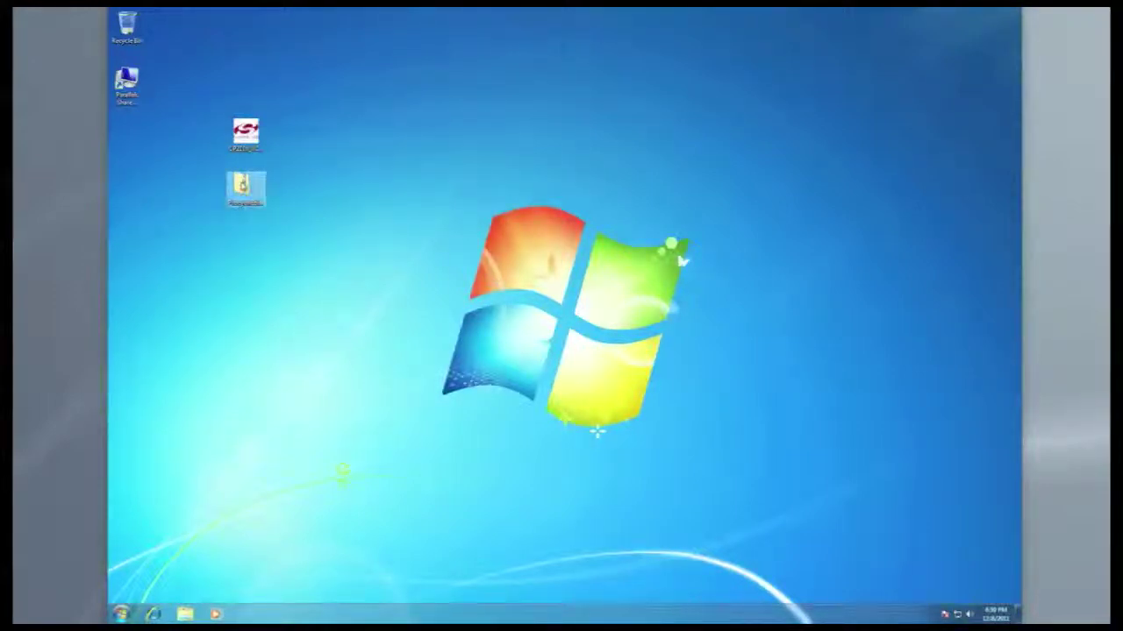
# Step: Extract the Procyon editor zip archive to the Desktop and close the folder window that shows the extracted files
pyautogui.click(247, 208)
pyautogui.rightClick(242, 183)
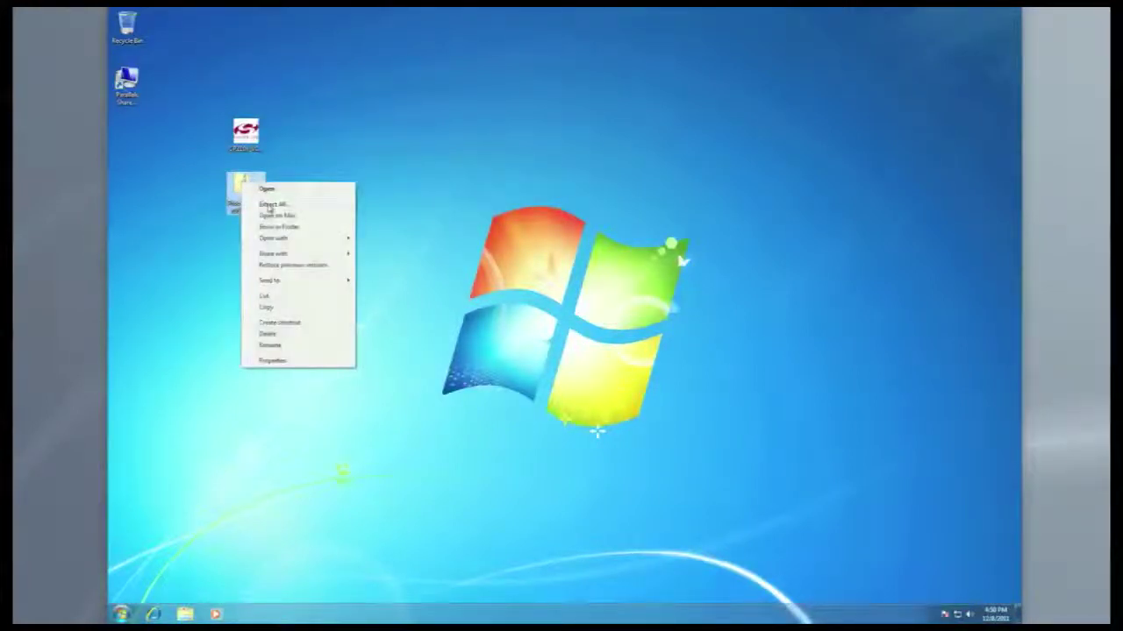
pyautogui.click(270, 204)
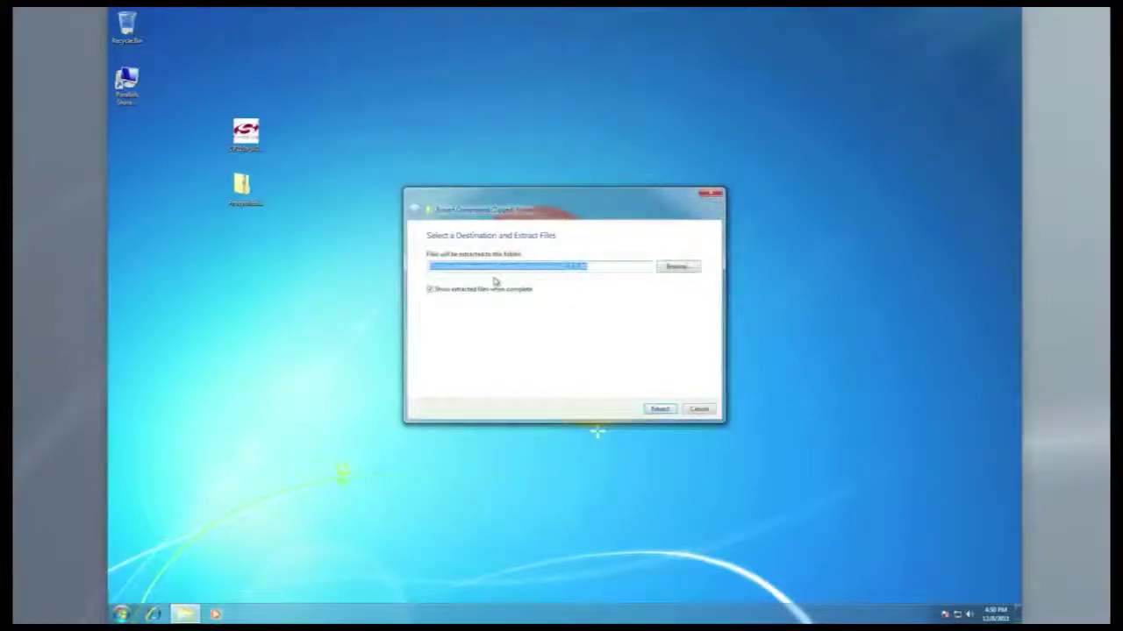
pyautogui.click(676, 266)
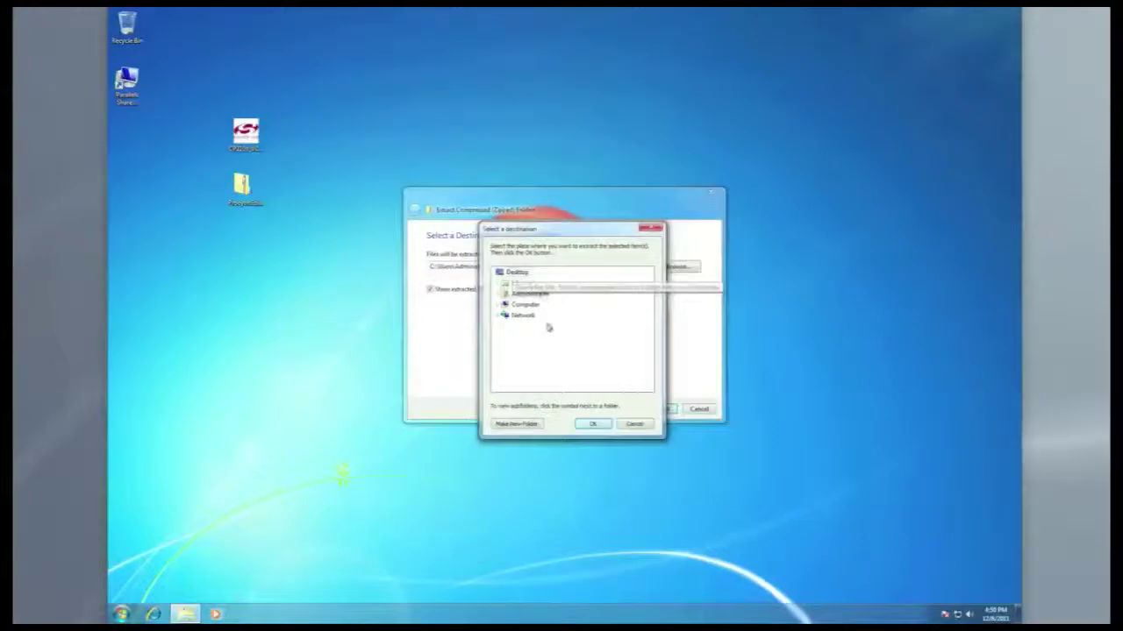
pyautogui.click(592, 426)
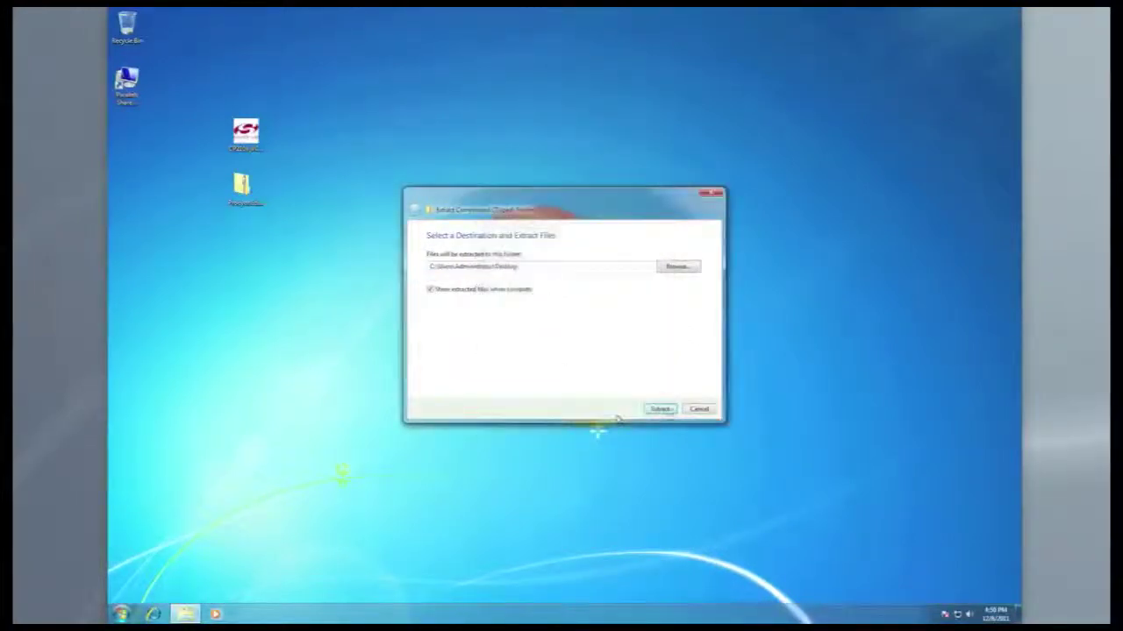
pyautogui.click(667, 411)
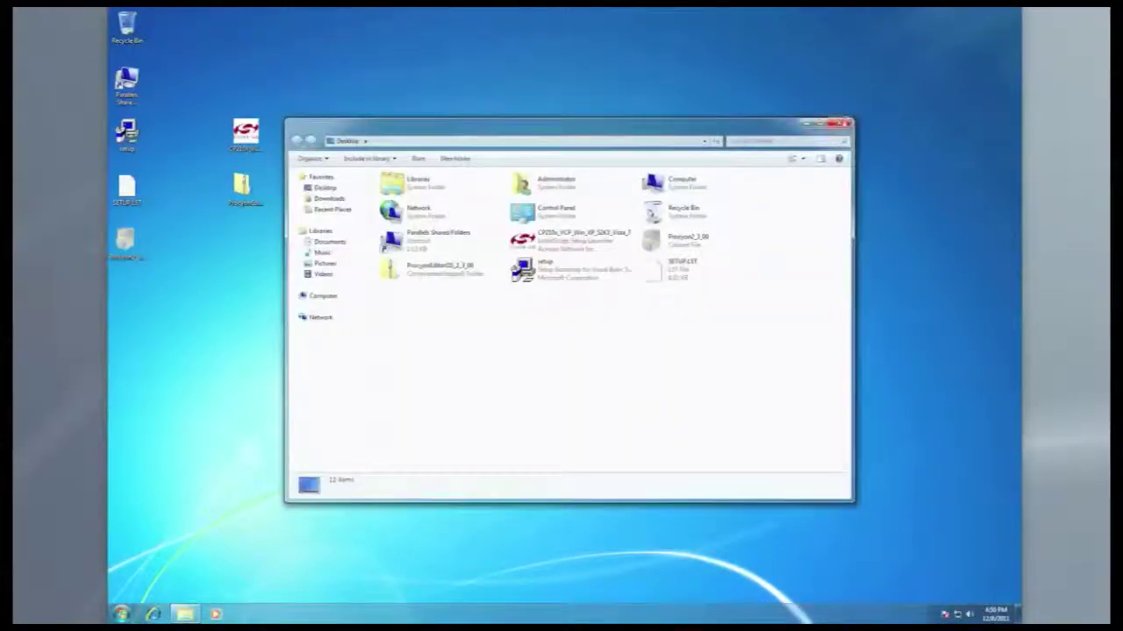
pyautogui.click(841, 125)
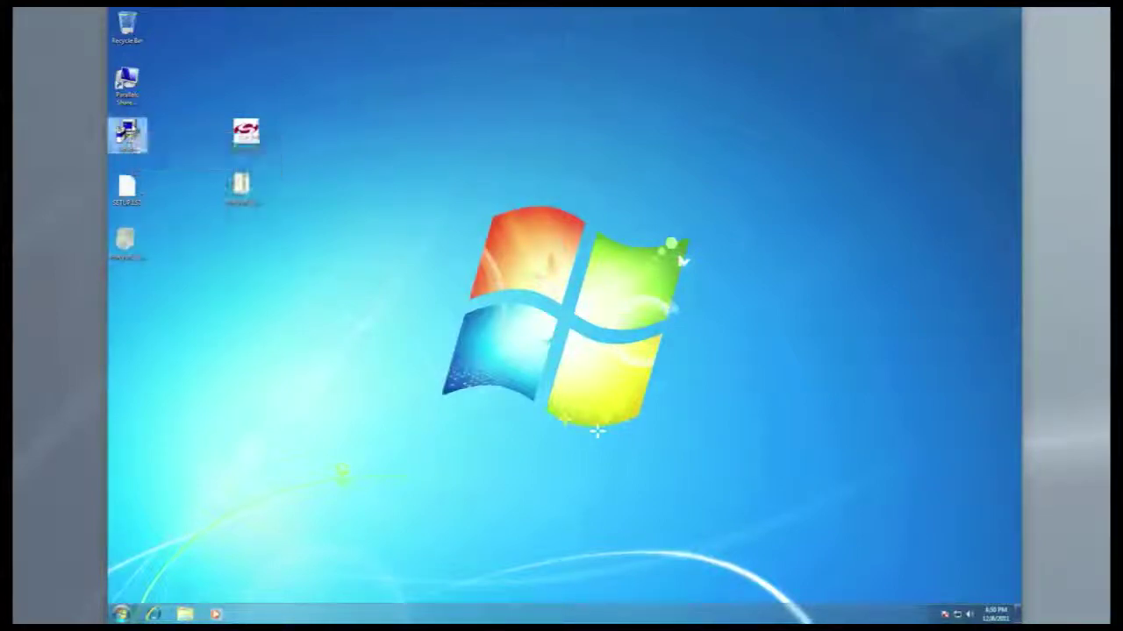
# Step: Run the extracted setup program and install Procyon AVS in the default directory with the Procyon AVS program group
pyautogui.doubleClick(129, 132)
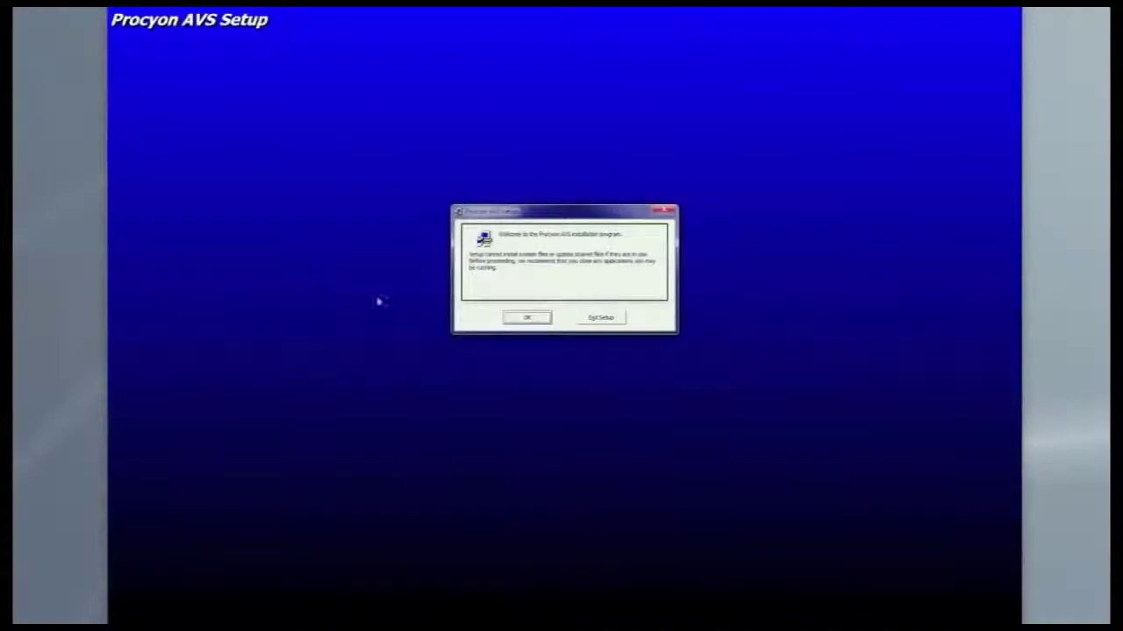
pyautogui.click(531, 321)
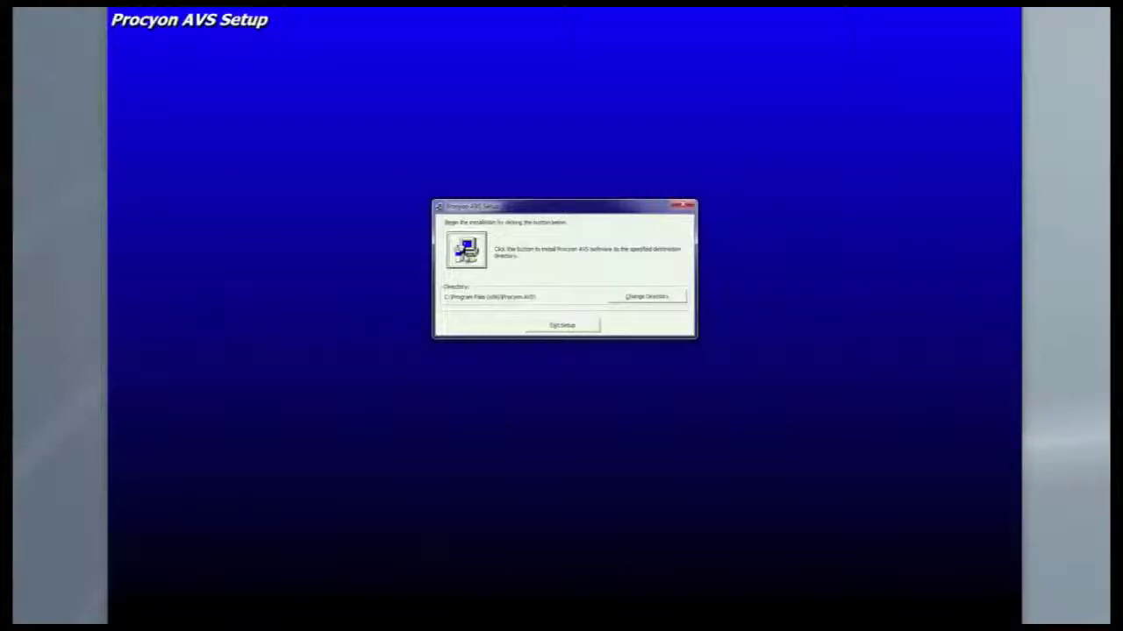
pyautogui.click(466, 252)
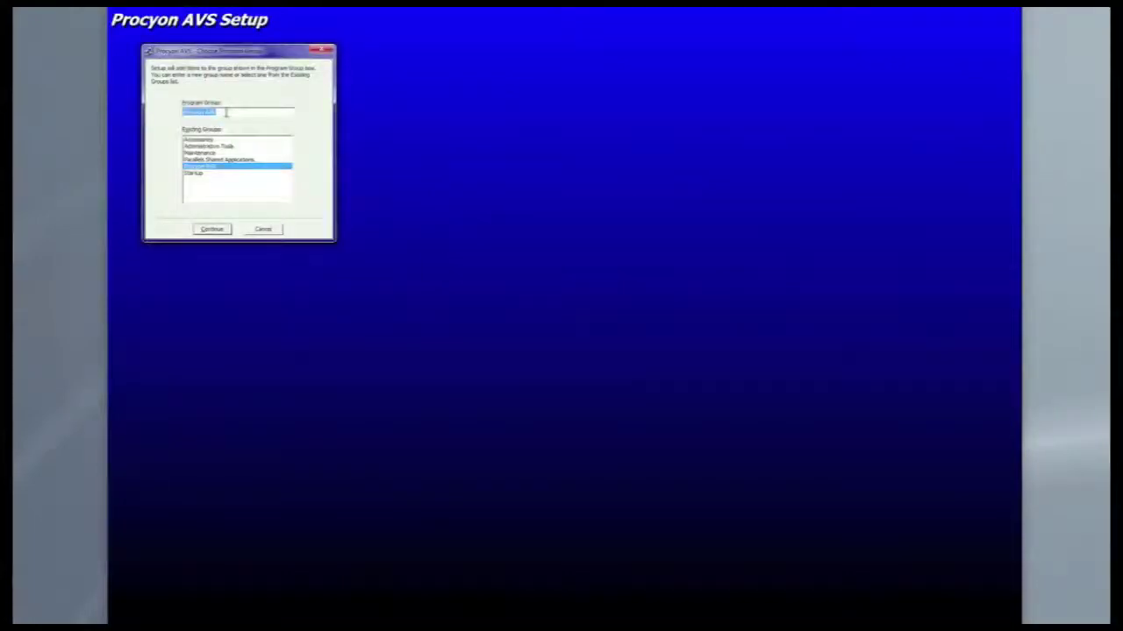
pyautogui.click(216, 229)
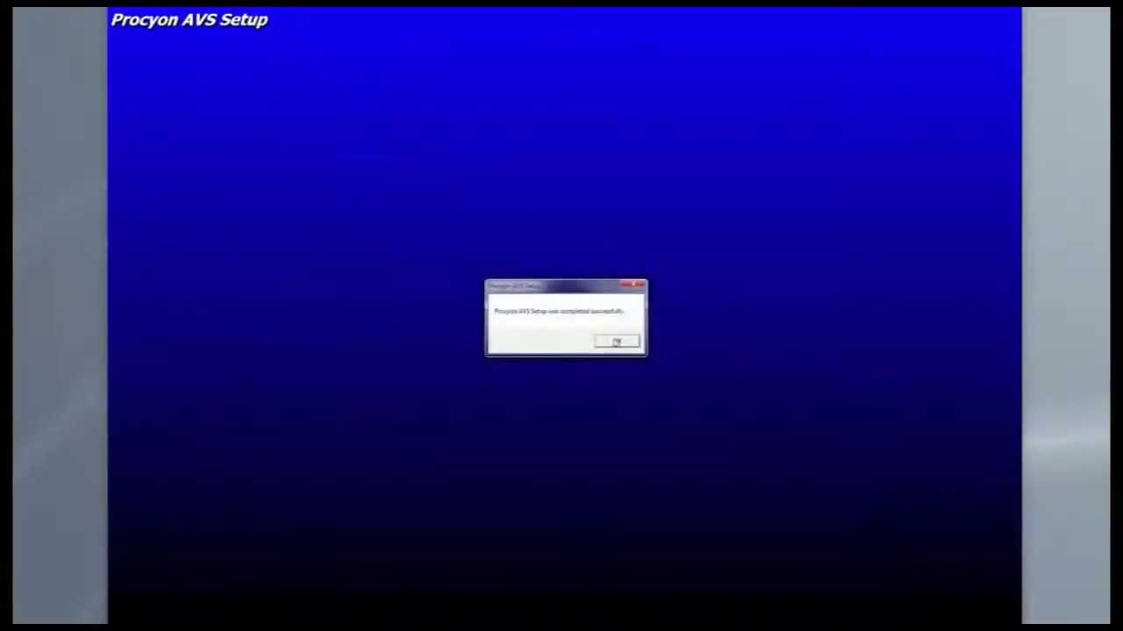
pyautogui.click(616, 342)
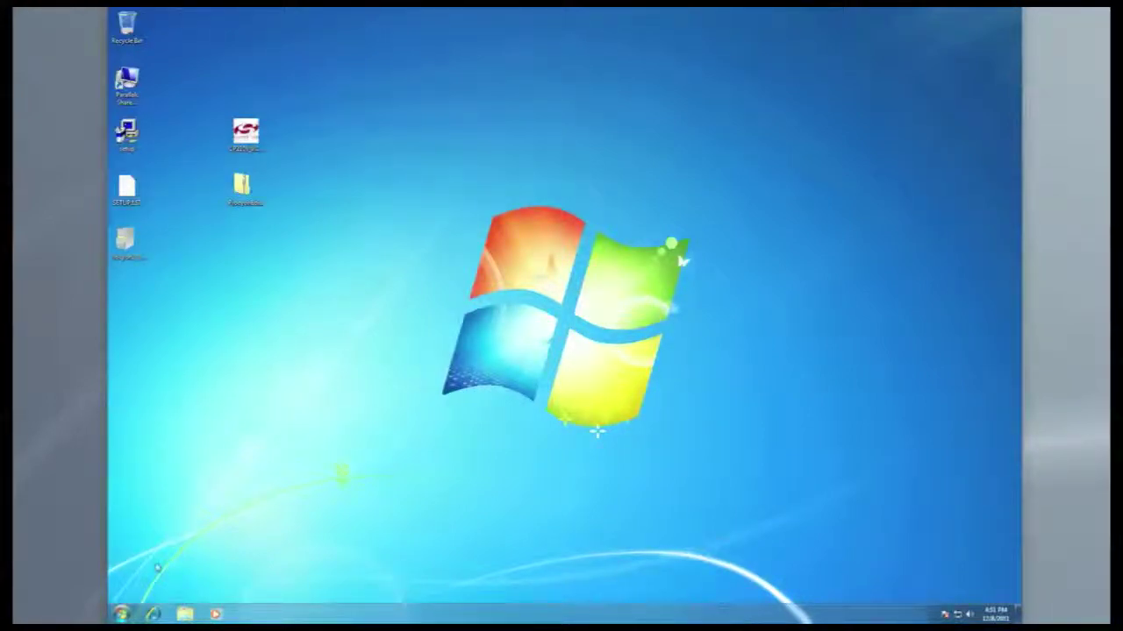
# Step: Launch Procyon AVS from its program group and move the editor window near the centre of the desktop
pyautogui.click(121, 614)
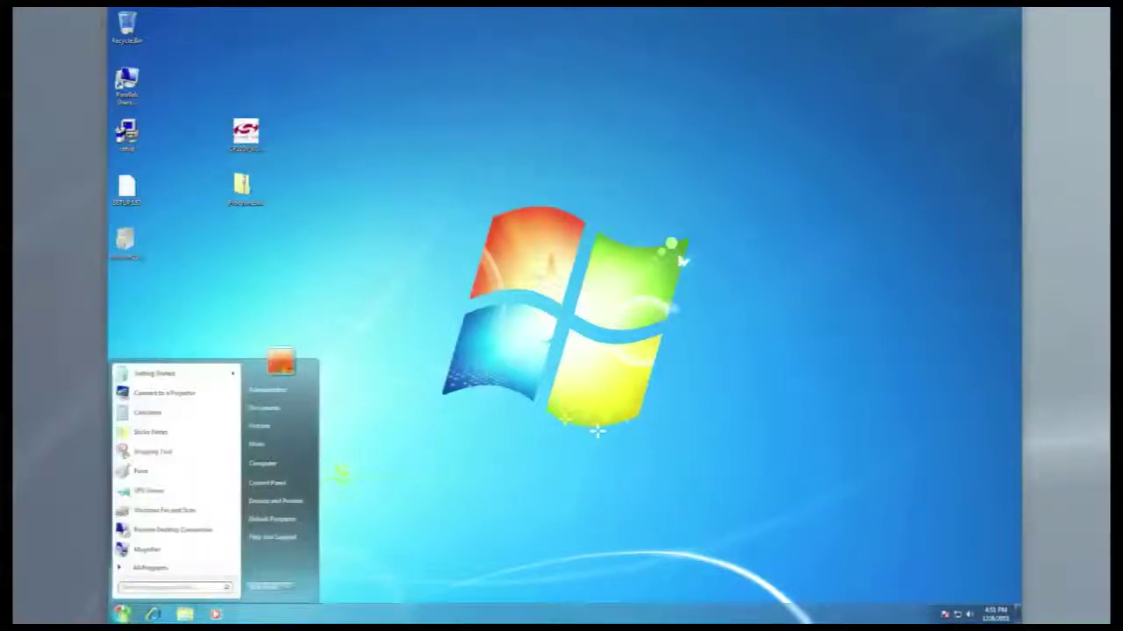
pyautogui.click(138, 569)
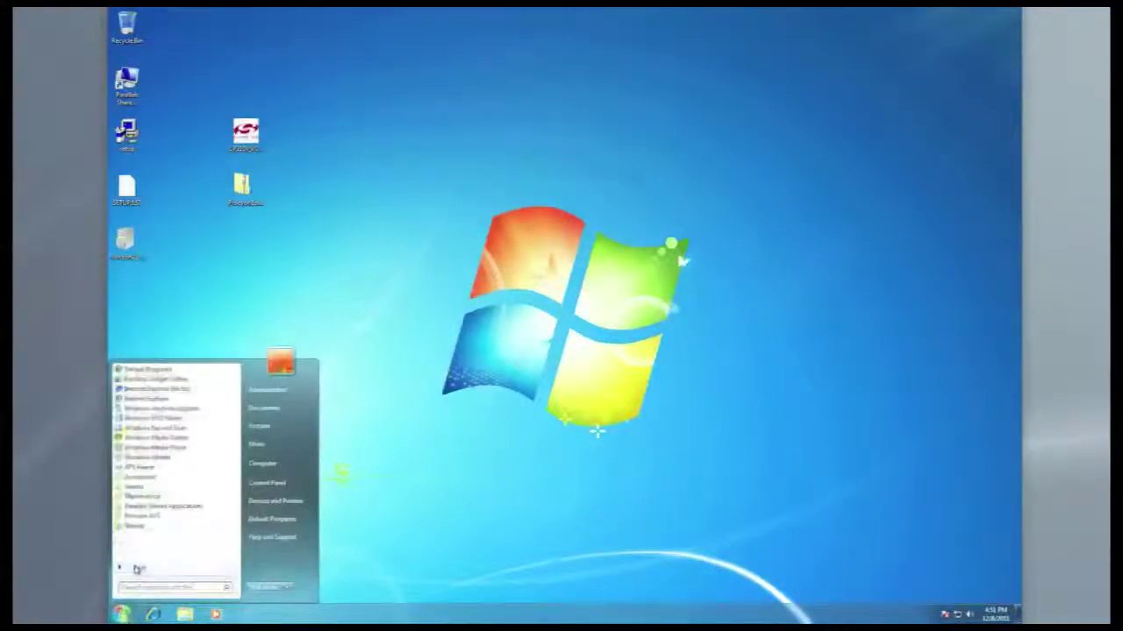
pyautogui.click(141, 516)
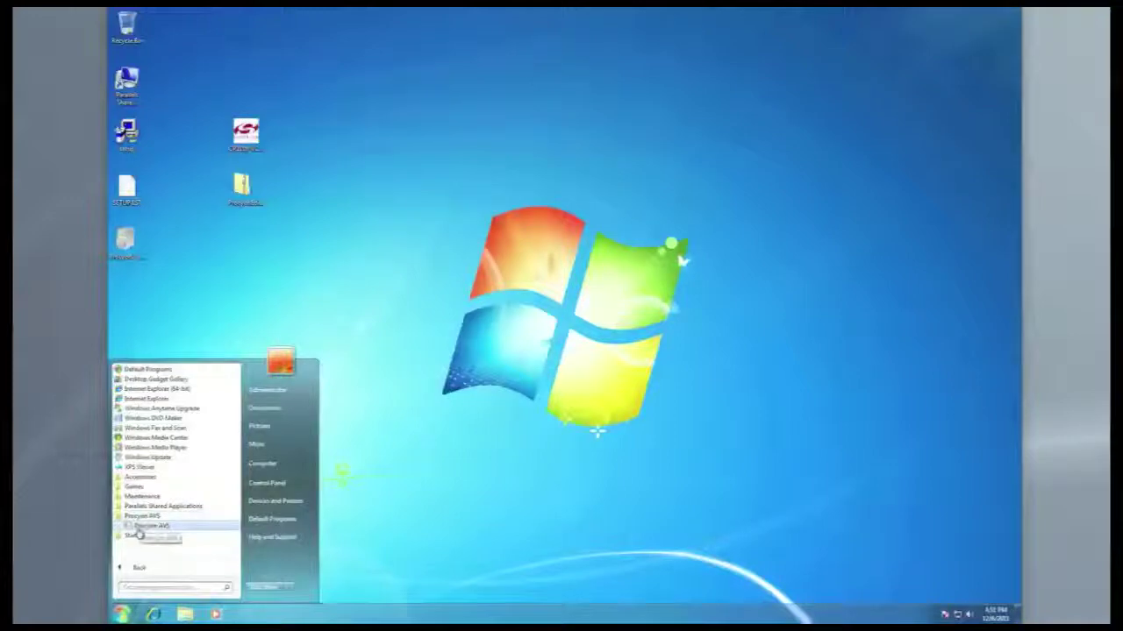
pyautogui.click(149, 526)
pyautogui.moveTo(210, 20); pyautogui.dragTo(649, 218)
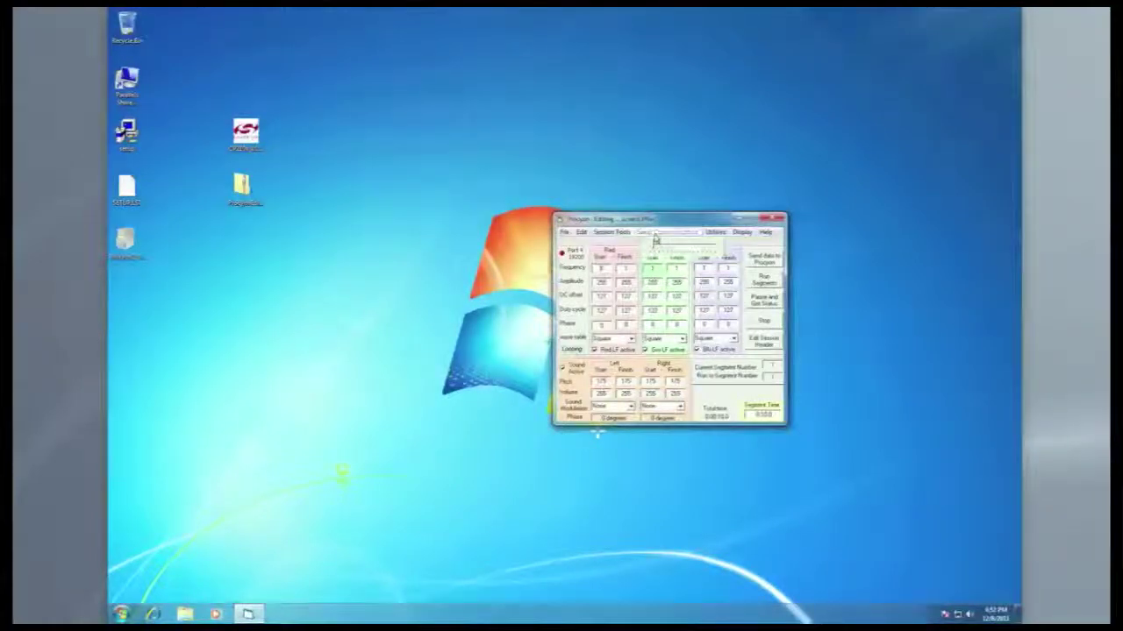
# Step: Set the Procyon editor's serial communication to COM3 and open the COM port
pyautogui.click(657, 232)
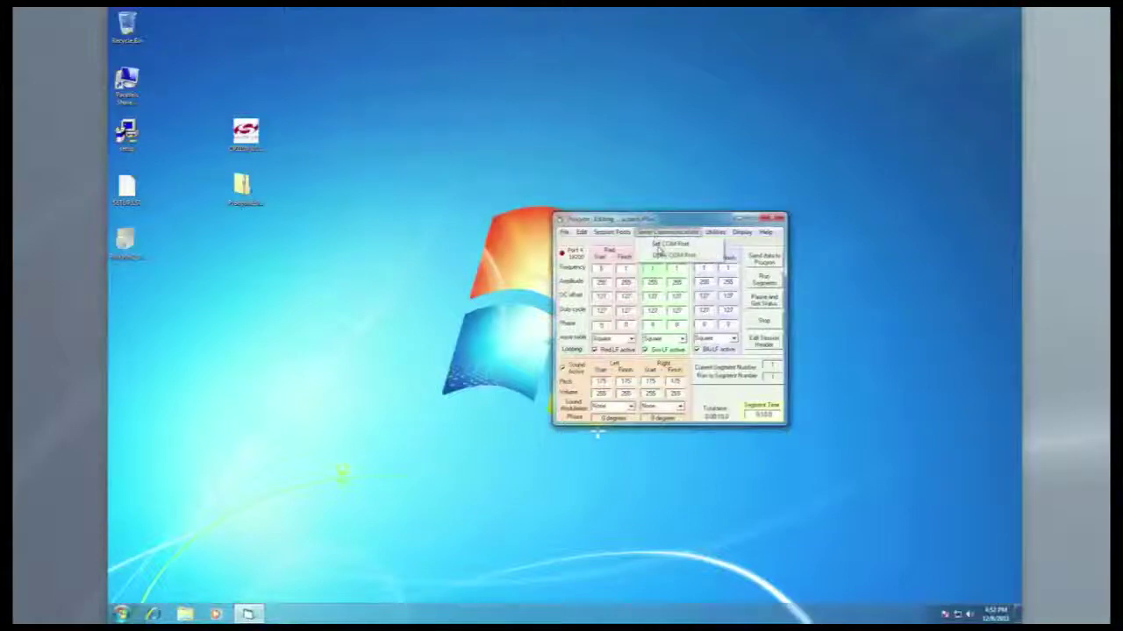
pyautogui.click(659, 248)
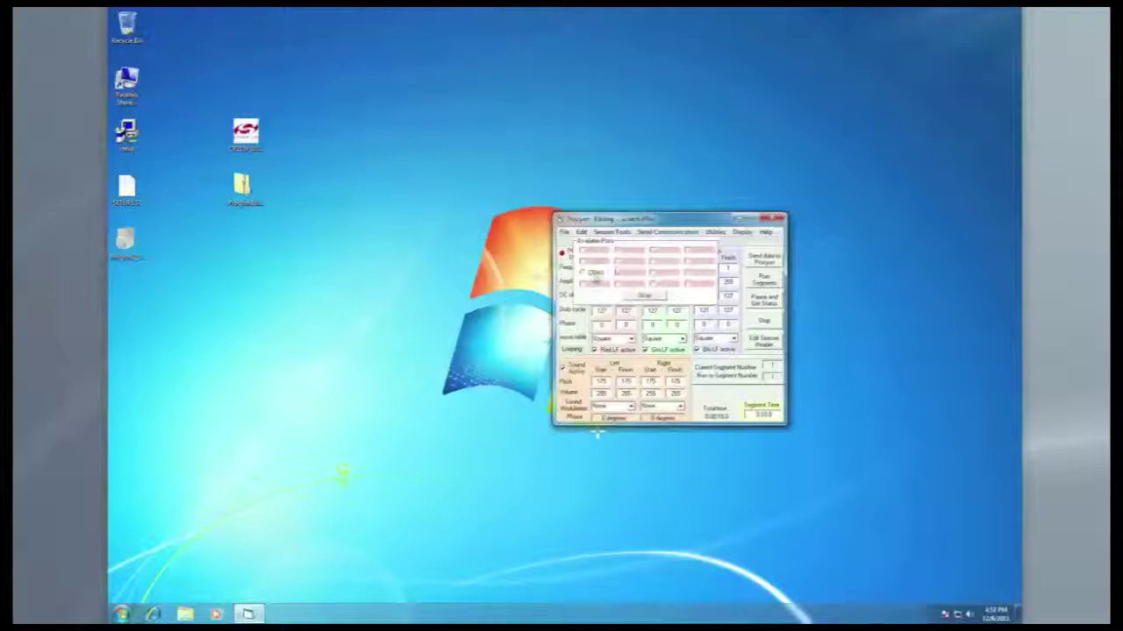
pyautogui.click(586, 274)
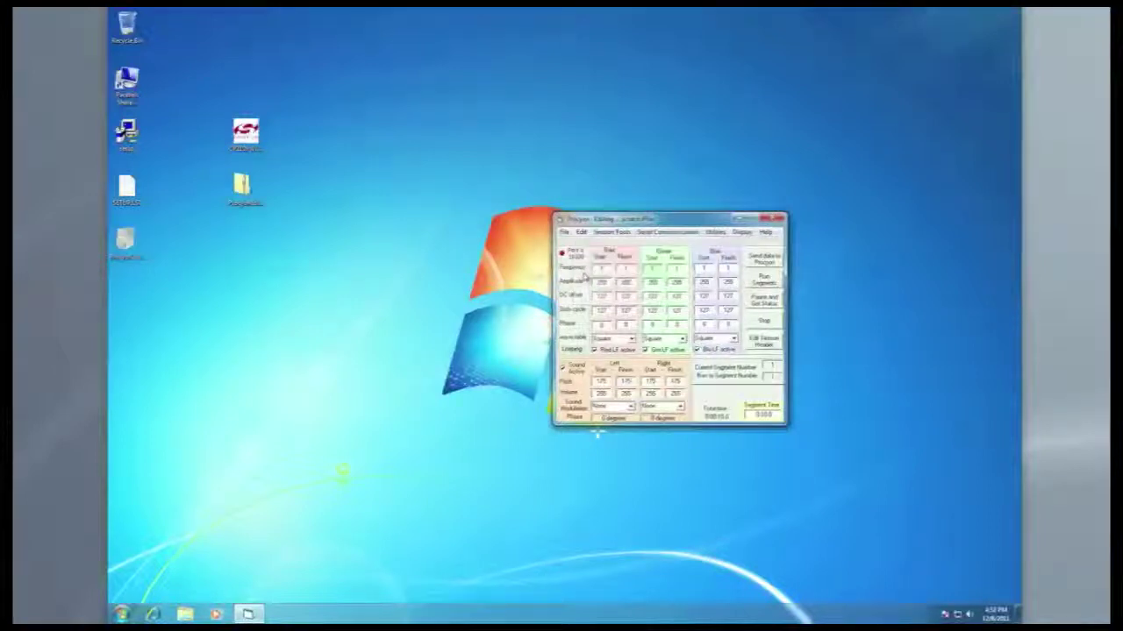
pyautogui.click(664, 234)
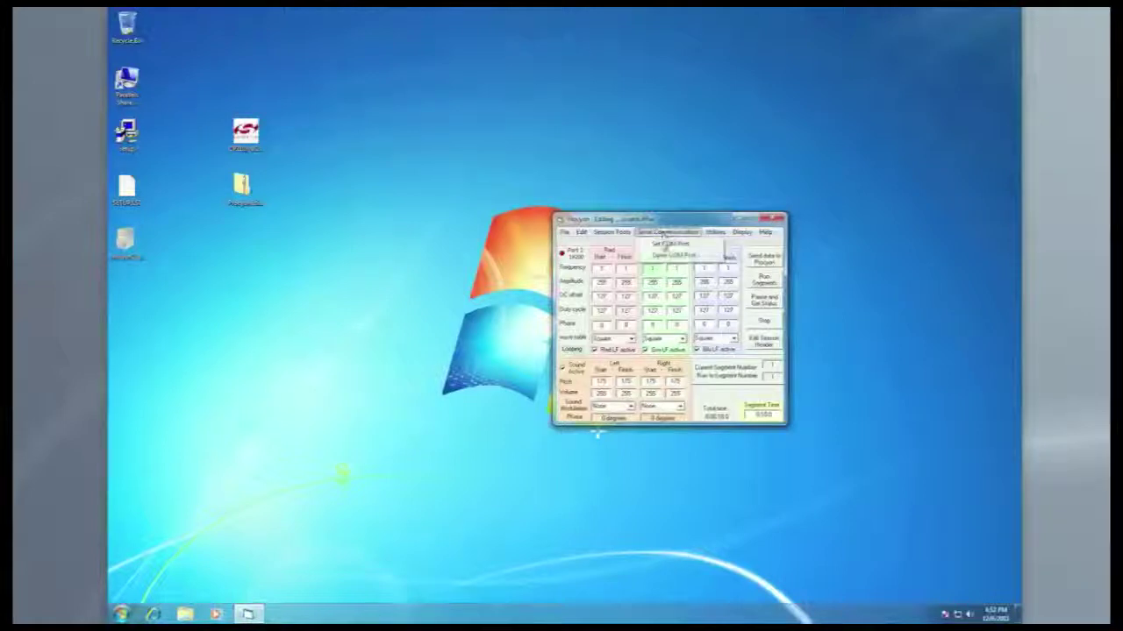
pyautogui.click(664, 254)
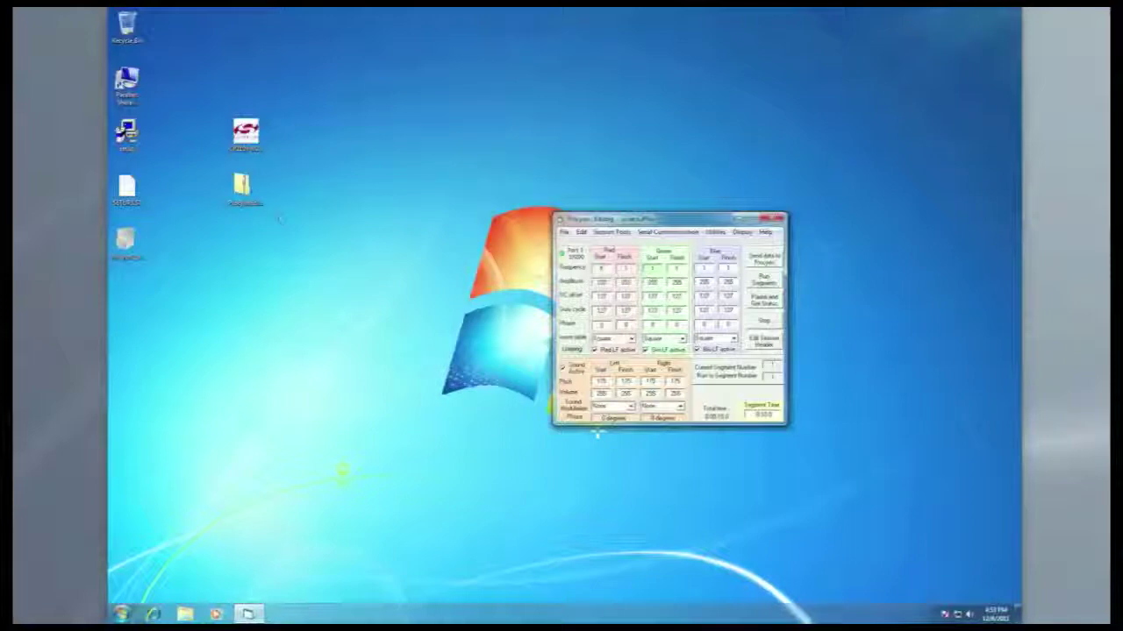
# Step: Delete the three extracted installation files, setup, SETUP.LST and the Procyon cabinet file, from the desktop
pyautogui.click(230, 260)
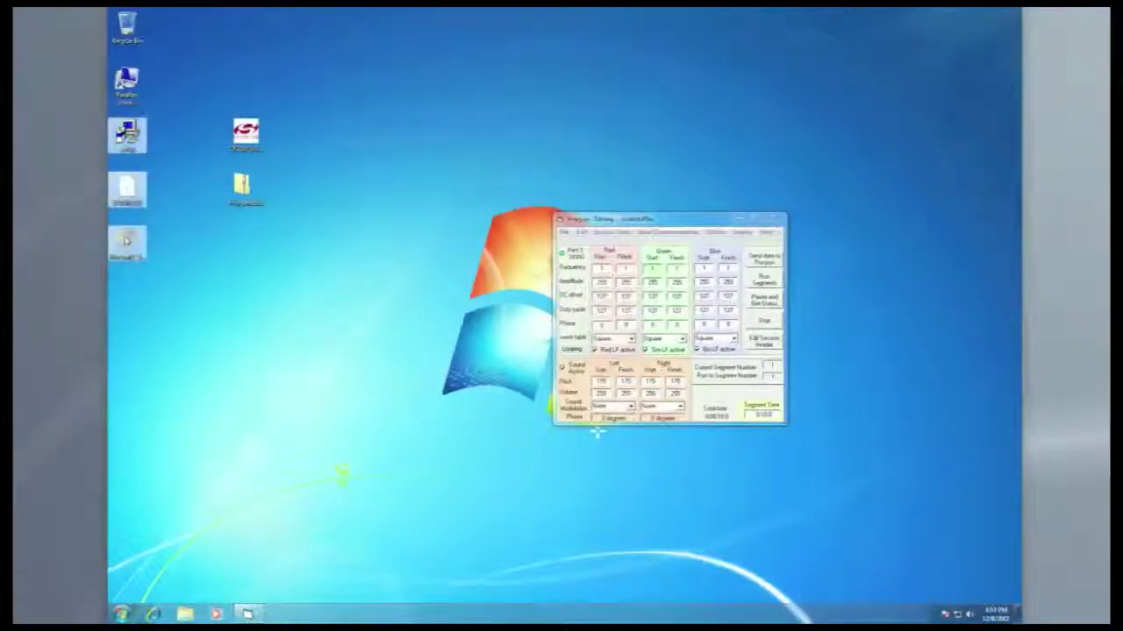
pyautogui.rightClick(127, 238)
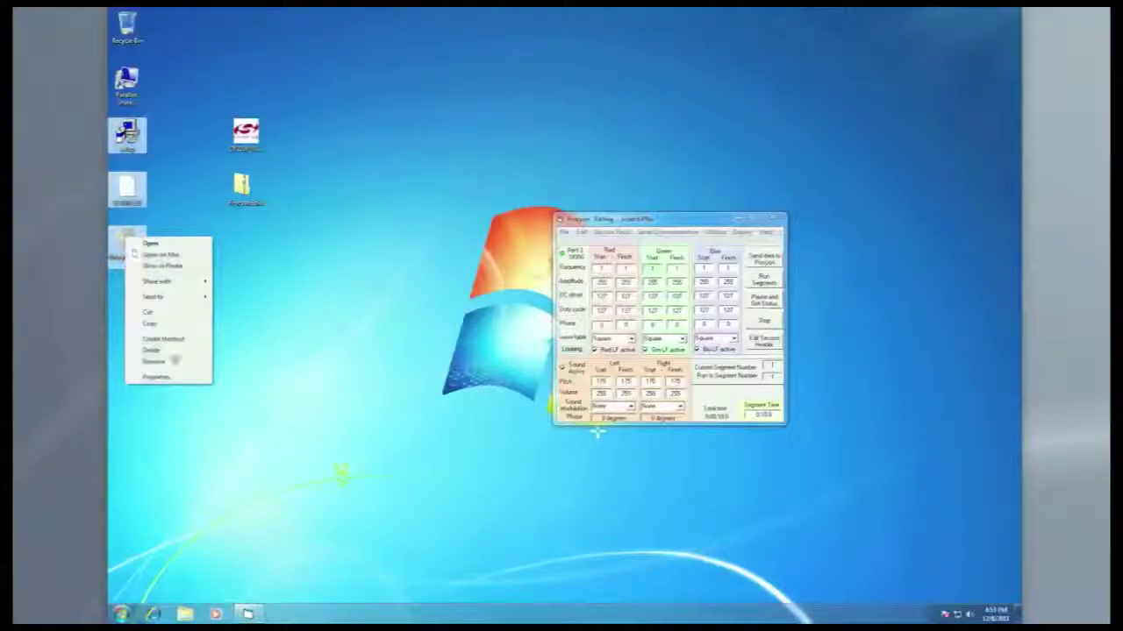
pyautogui.click(167, 351)
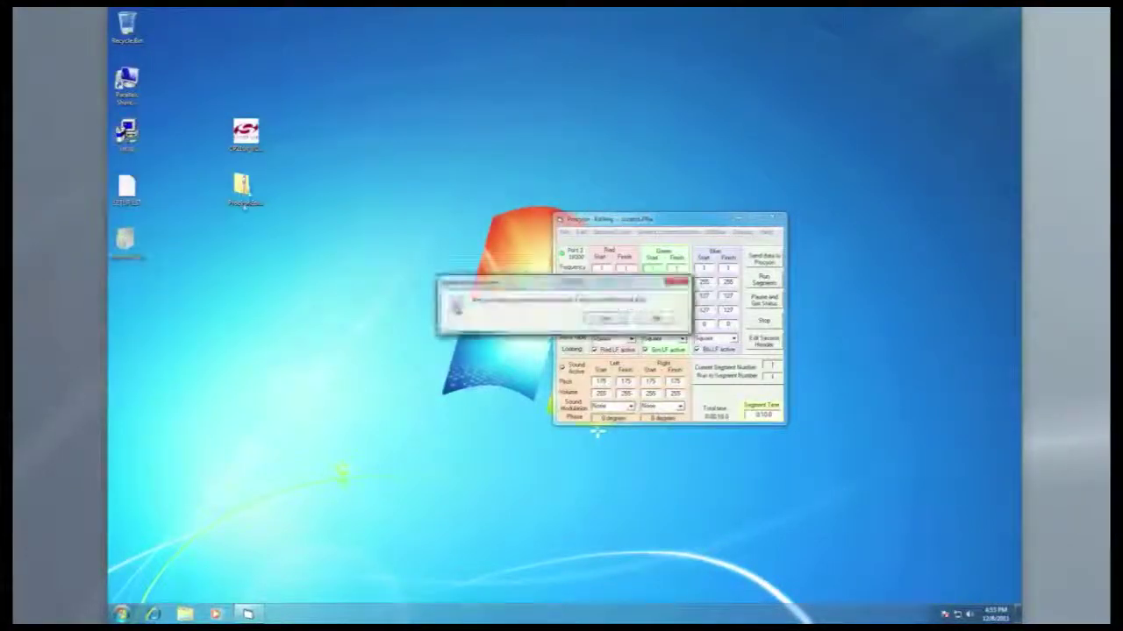
pyautogui.click(610, 318)
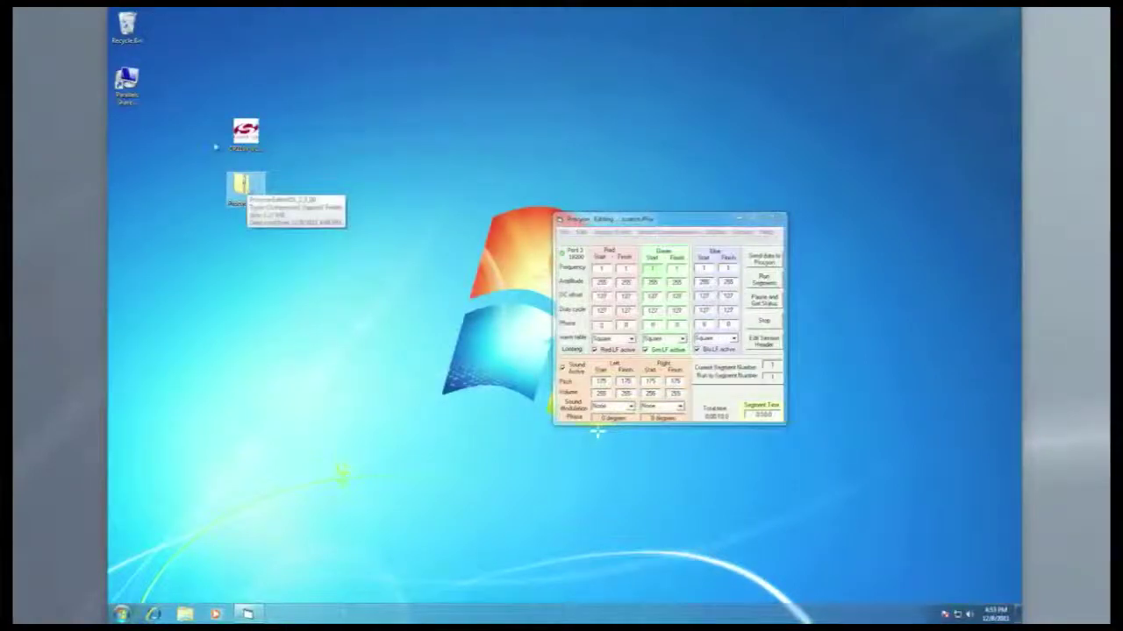
# Step: Select the CP210x driver installer and the Procyon editor zip archive on the desktop
pyautogui.moveTo(235, 147); pyautogui.dragTo(272, 215)
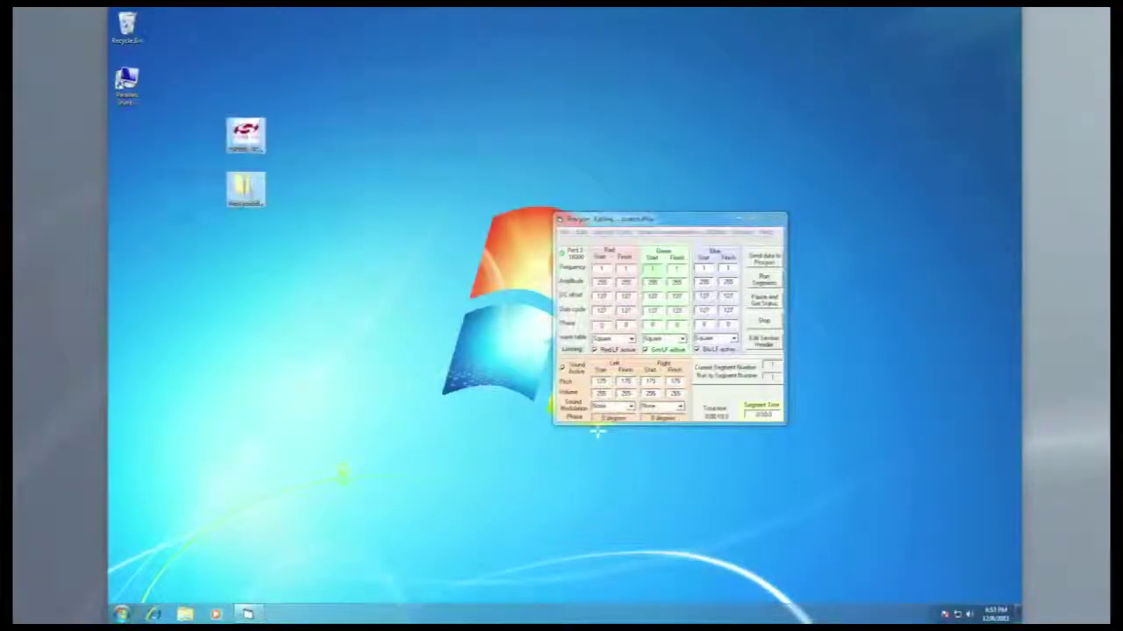